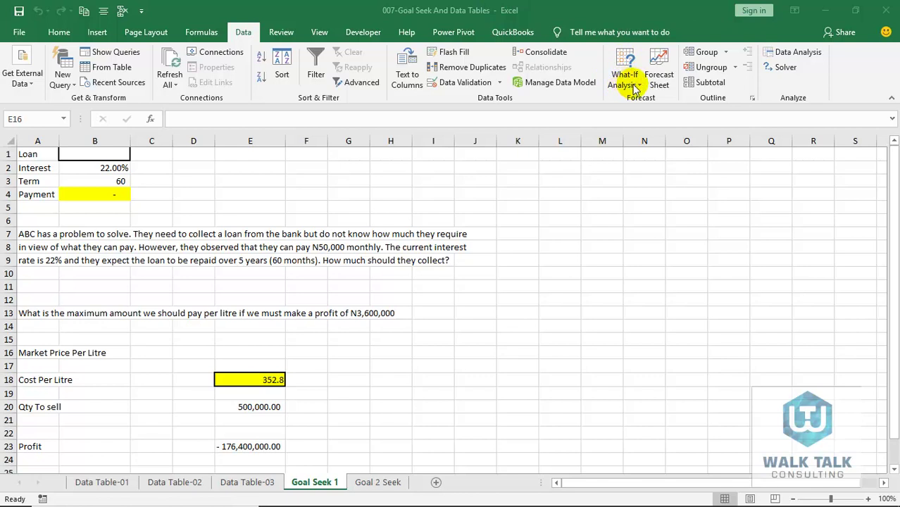
left_click(639, 88)
left_click(639, 86)
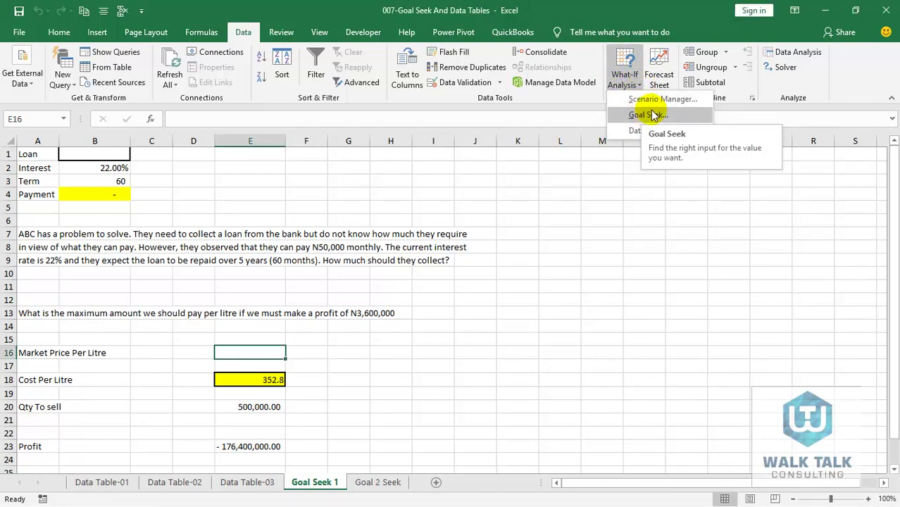
left_click(123, 221)
left_click(150, 208)
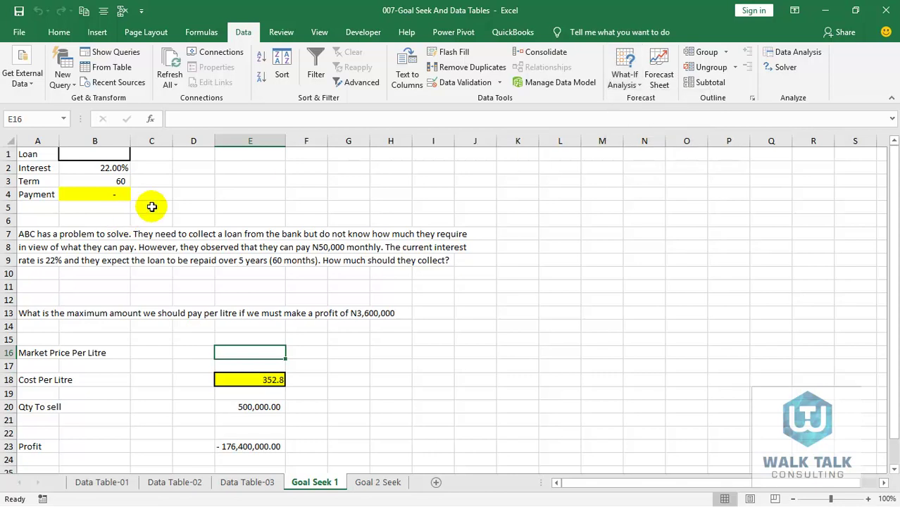
left_click(152, 206)
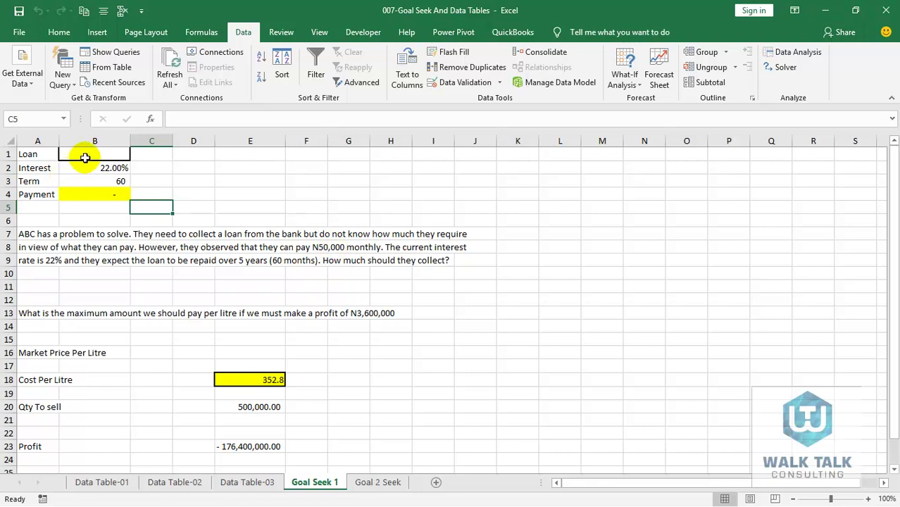
- Delete the defined names Interest and Payment from the workbook, starting from the payment cell B4
left_click(98, 195)
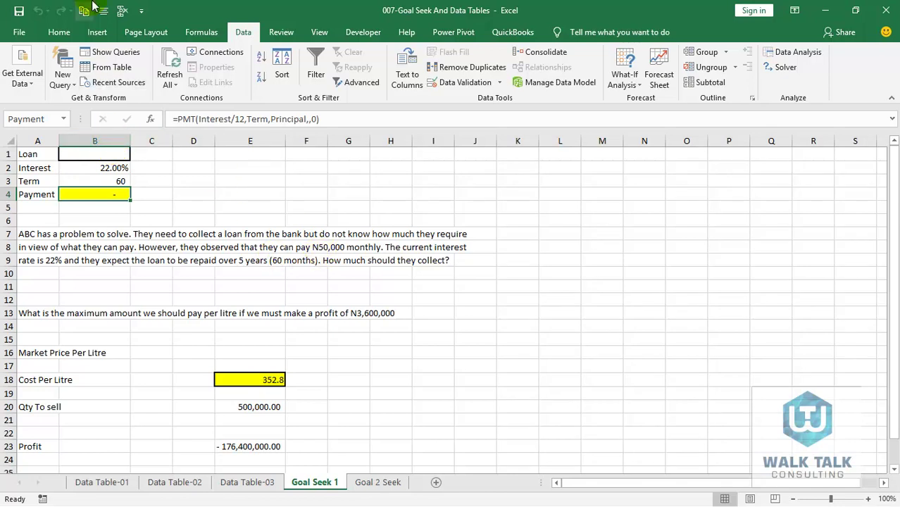
left_click(58, 32)
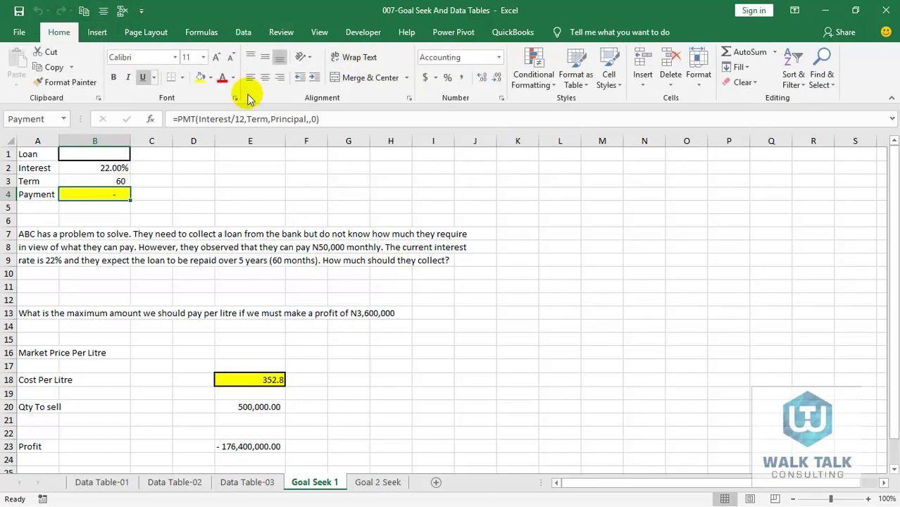
left_click(200, 32)
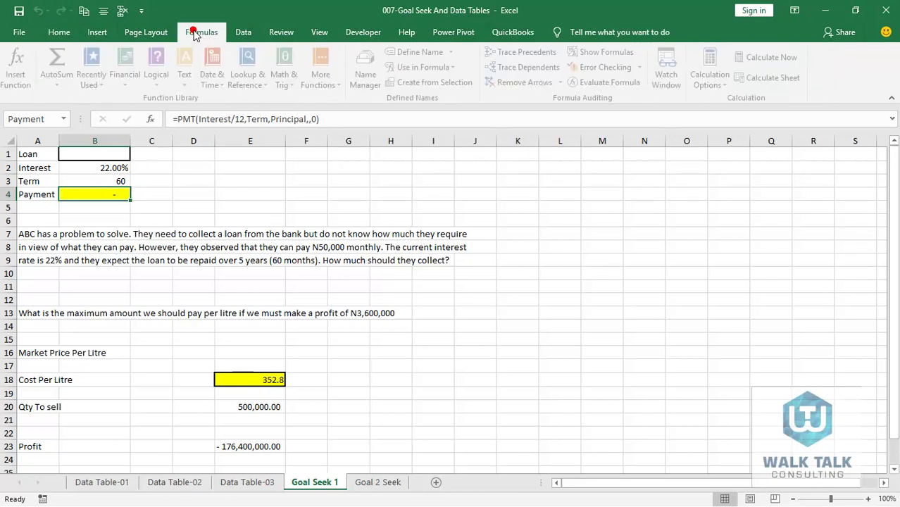
left_click(370, 79)
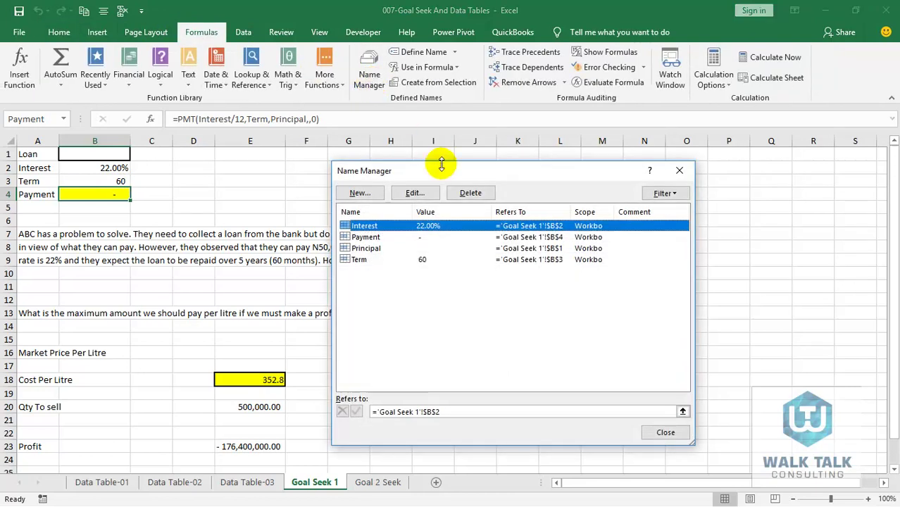
left_click(465, 193)
left_click(434, 297)
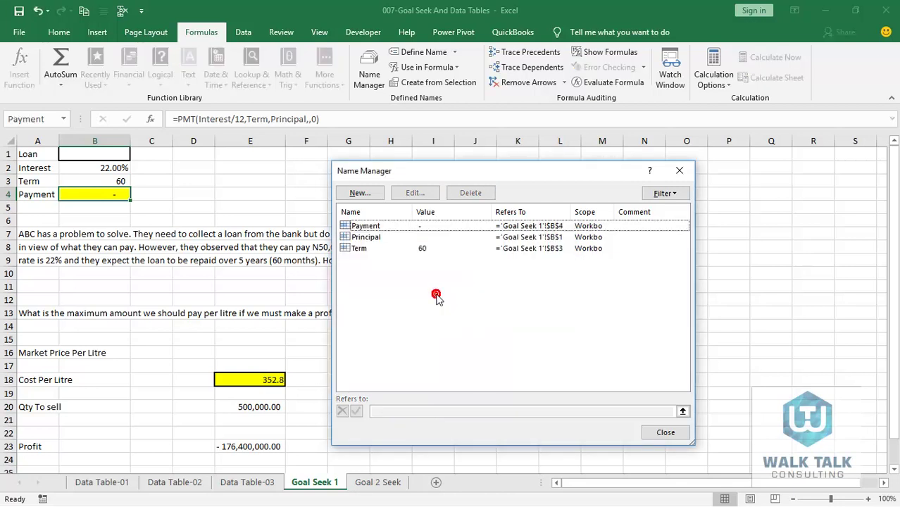
left_click(362, 225)
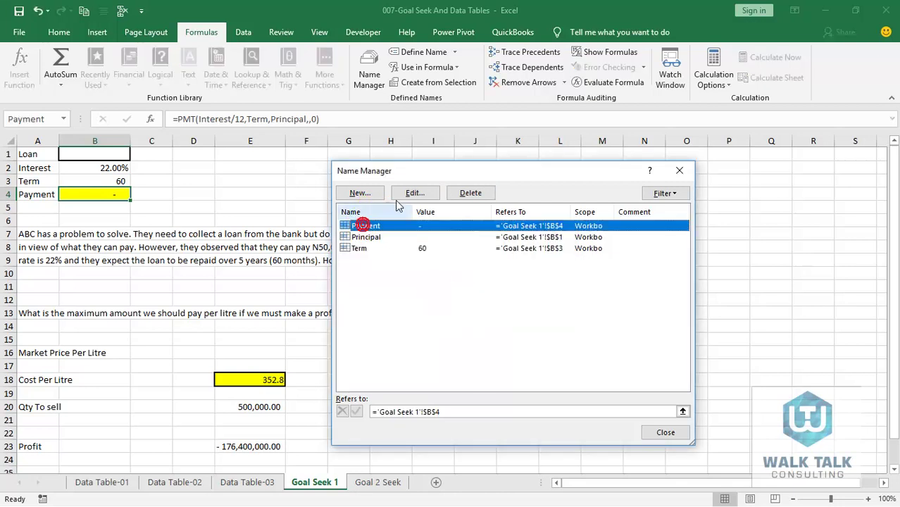
left_click(469, 193)
left_click(432, 296)
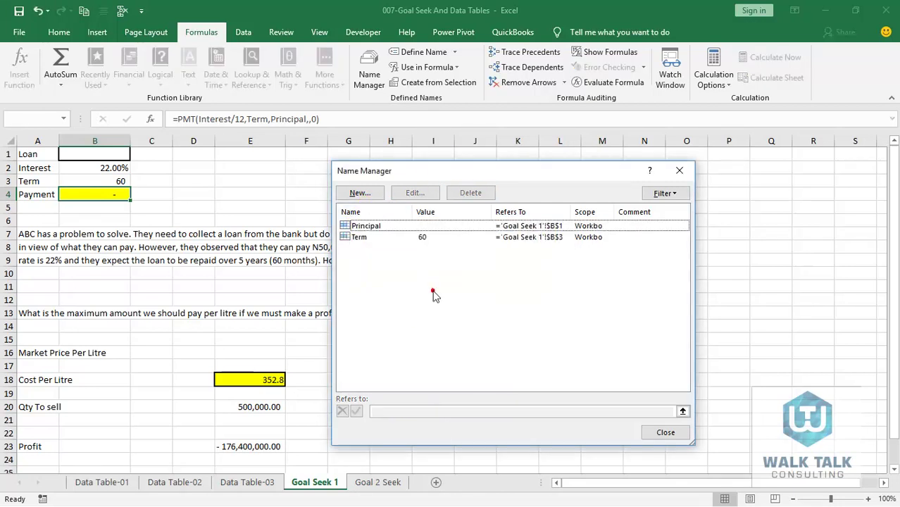
- Delete the remaining defined names Principal and Term, and close the Name Manager
left_click(376, 225)
left_click(469, 193)
left_click(427, 296)
left_click(364, 227)
left_click(471, 192)
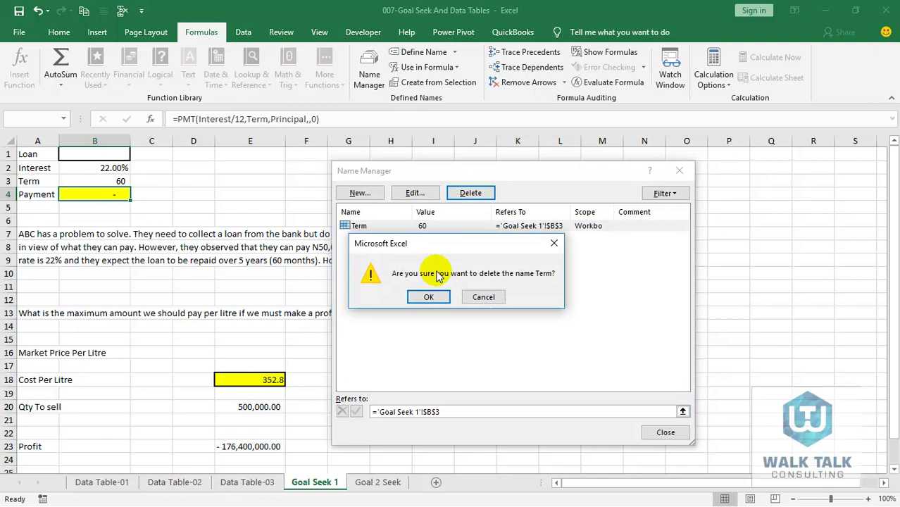
left_click(435, 295)
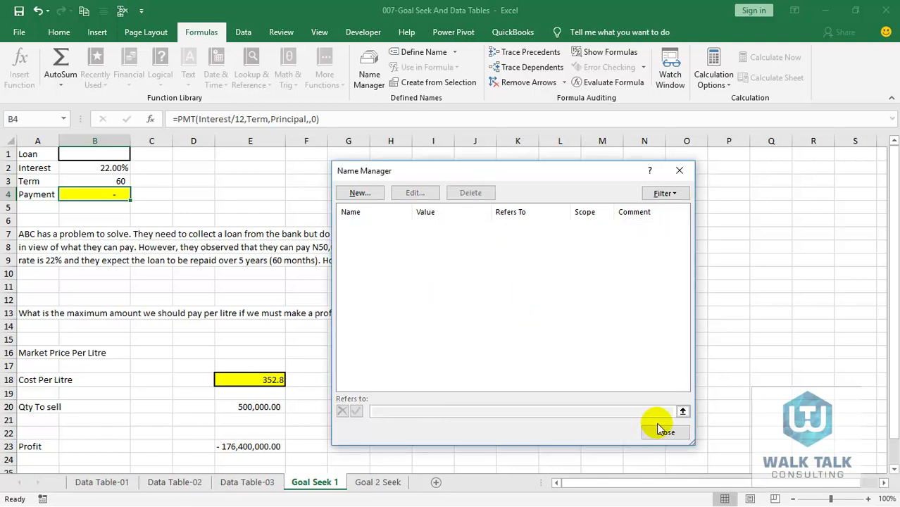
left_click(679, 170)
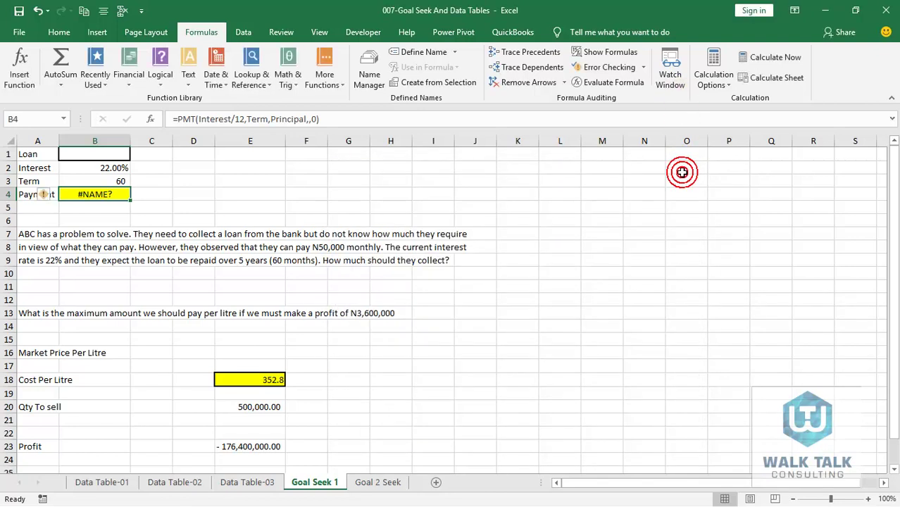
type("=")
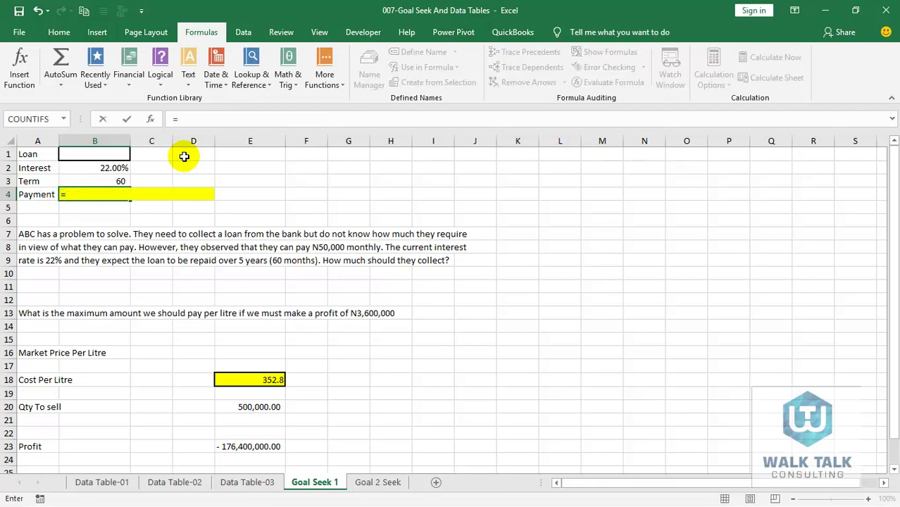
type("PMT")
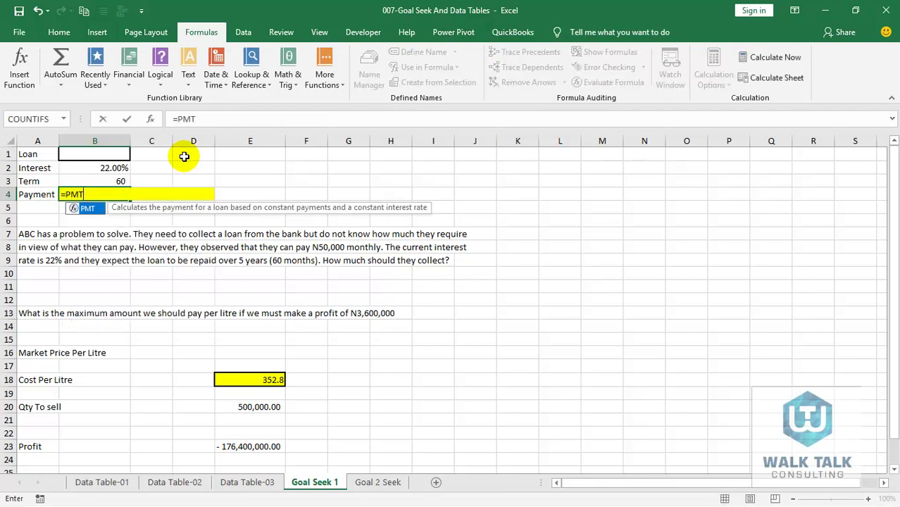
key("BackSpace")
key("BackSpace")
key("BackSpace")
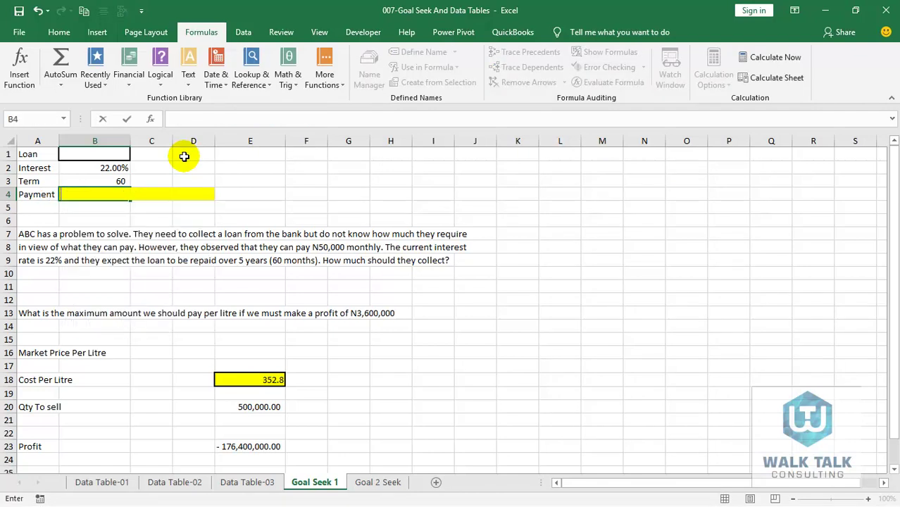
- Enter the formula =-PMT(B2/12,B3,B1,0,0) in payment cell B4, with payments timed at the end of the period
type("-PM")
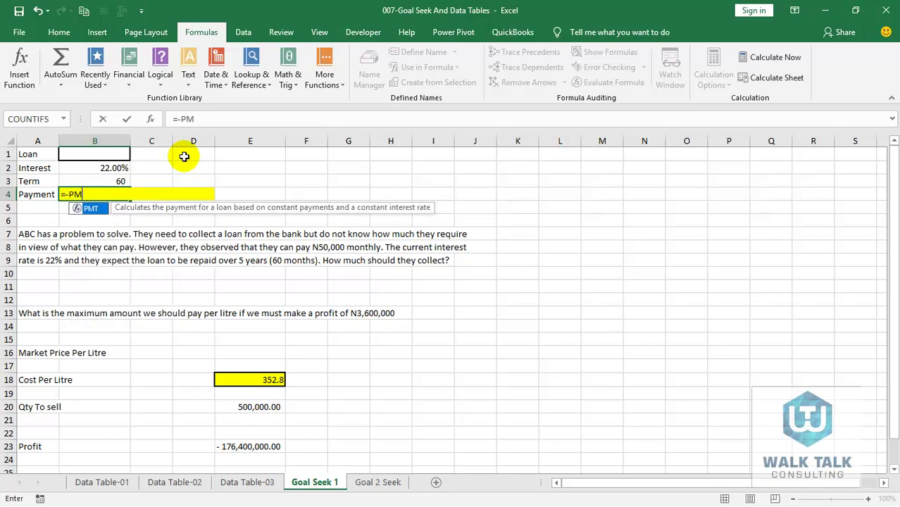
type("T(")
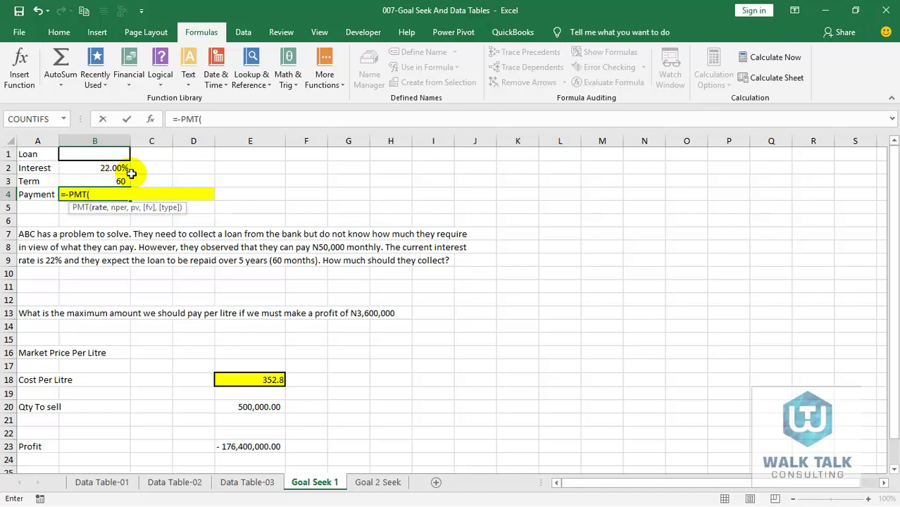
left_click(117, 169)
type("/12,")
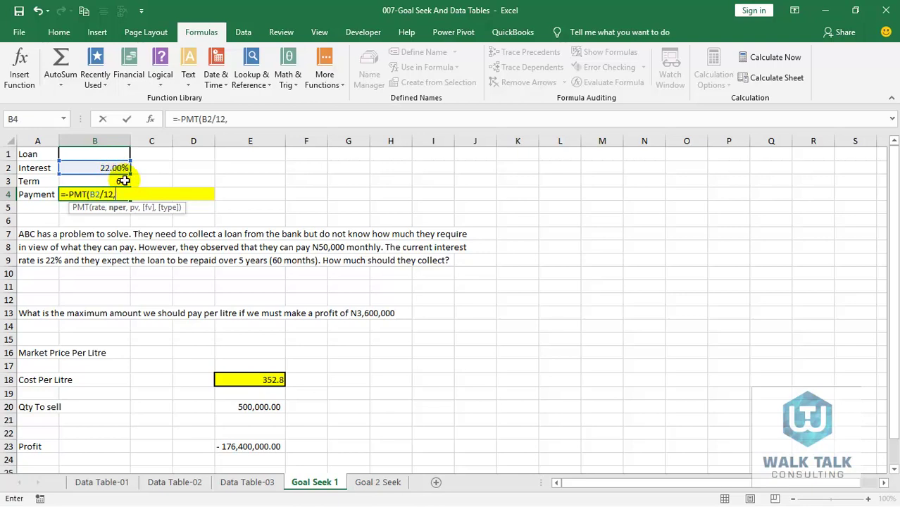
left_click(120, 181)
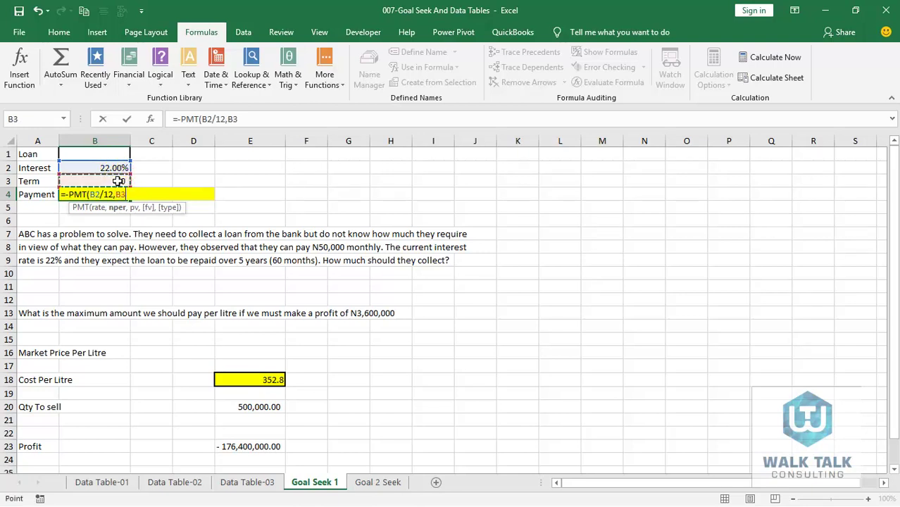
type(",")
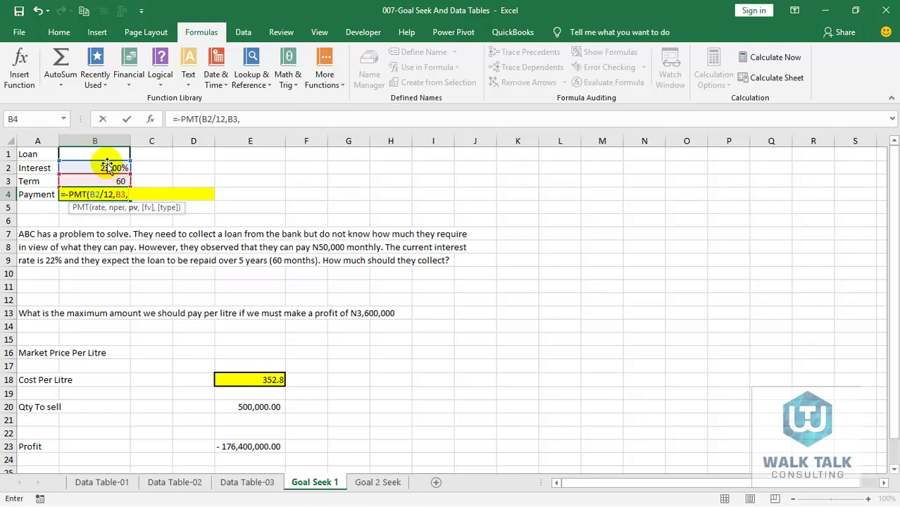
left_click(97, 155)
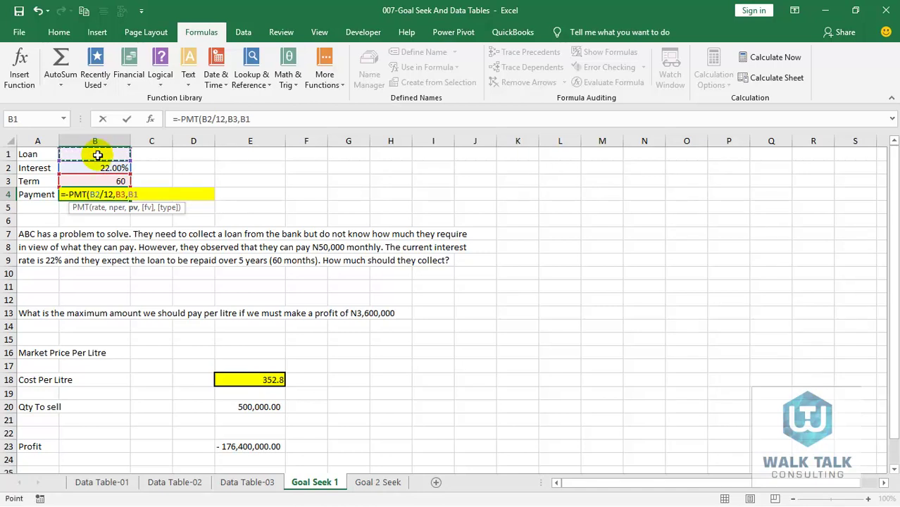
type(",0")
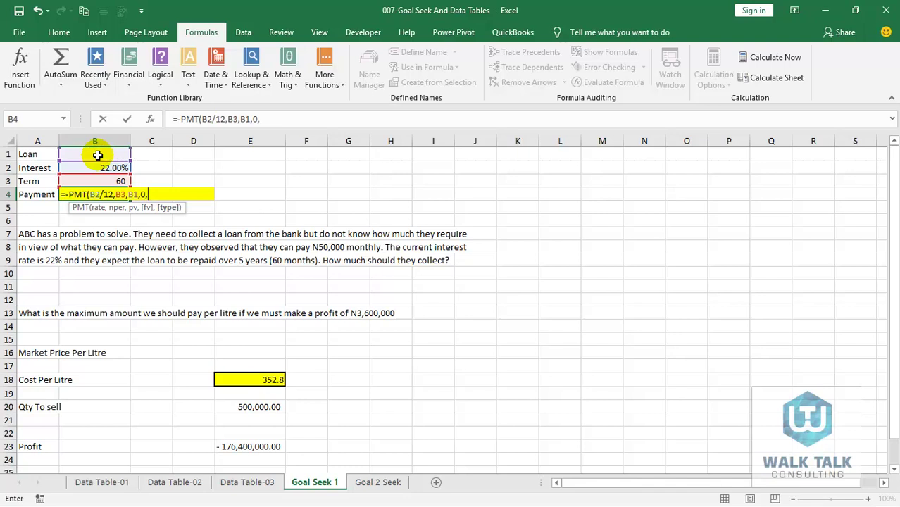
type(",")
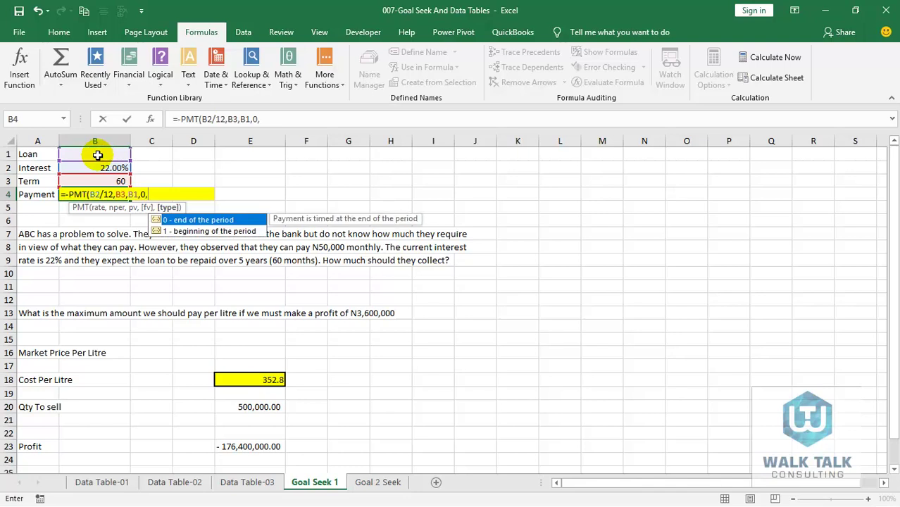
double_click(219, 220)
type(")")
key("Return")
- Apply the comma number style to payment cell B4 in place of the currency format
left_click(78, 194)
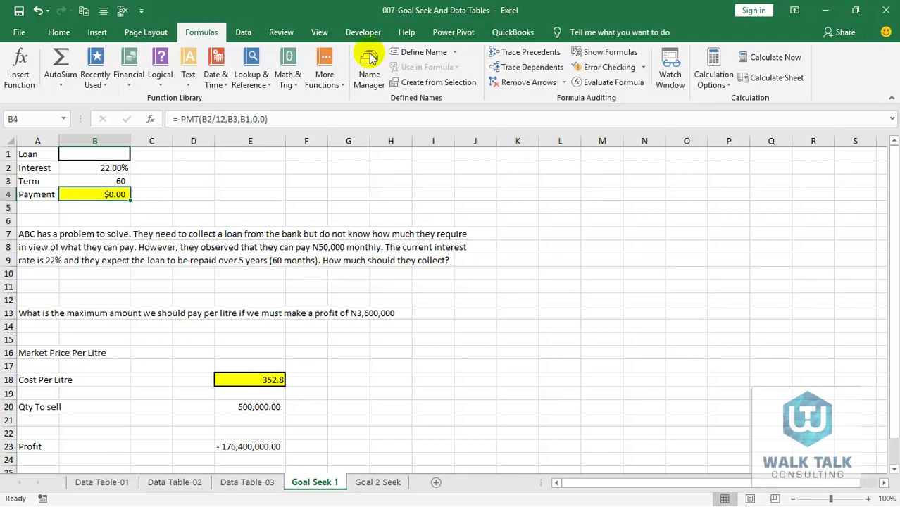
left_click(19, 33)
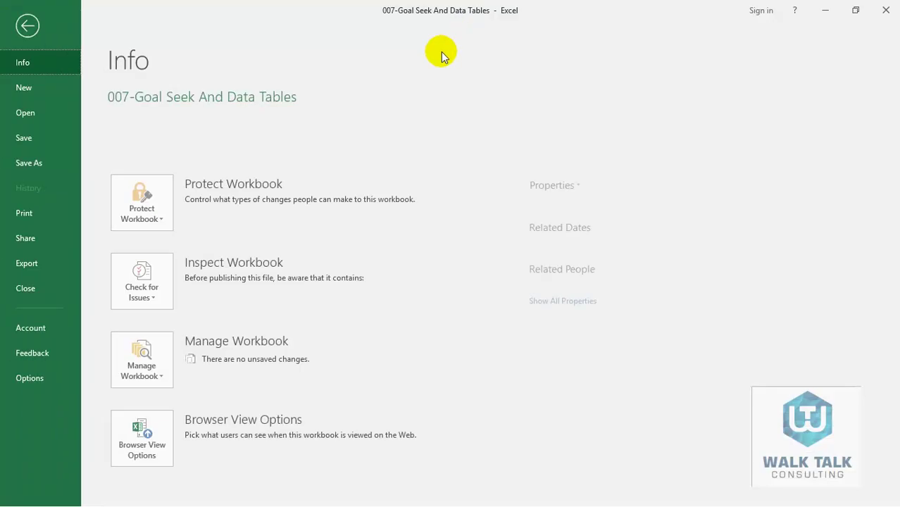
left_click(26, 26)
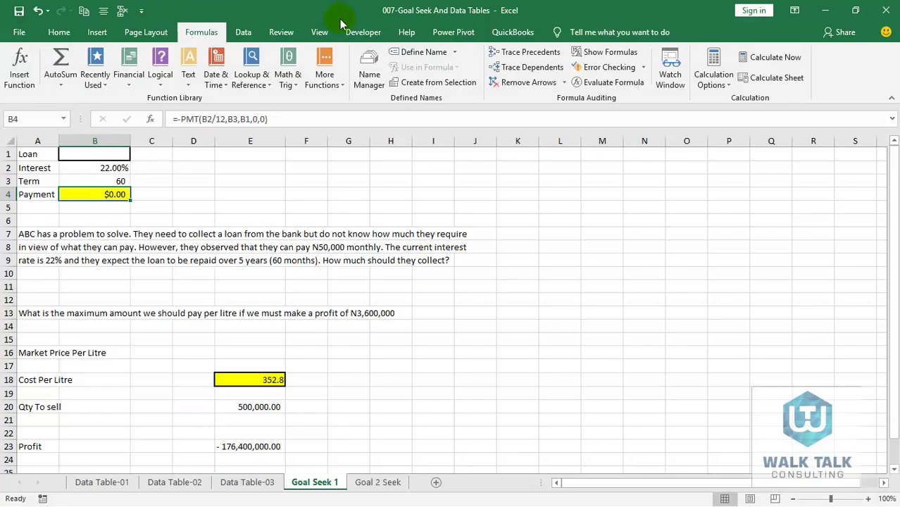
left_click(62, 33)
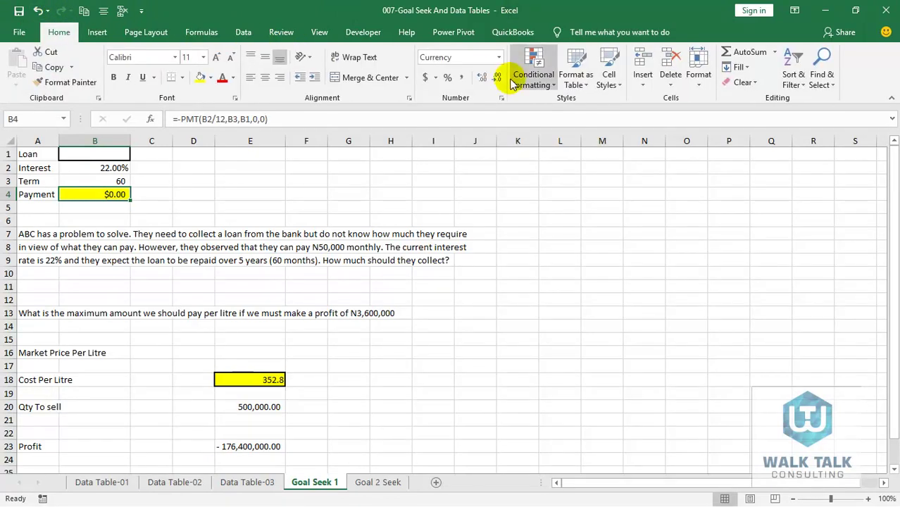
left_click(459, 78)
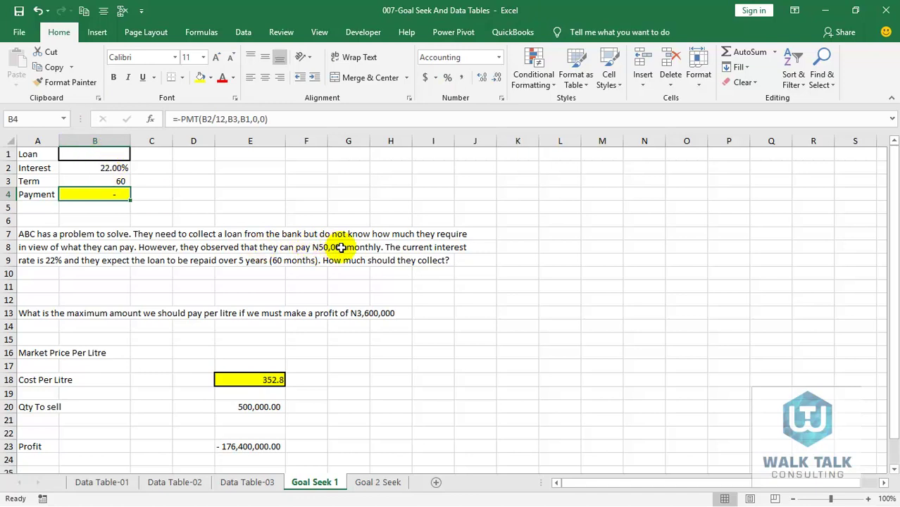
- Run Goal Seek to set payment cell B4 to 50000 by changing loan cell B1, and accept the solution
left_click(242, 32)
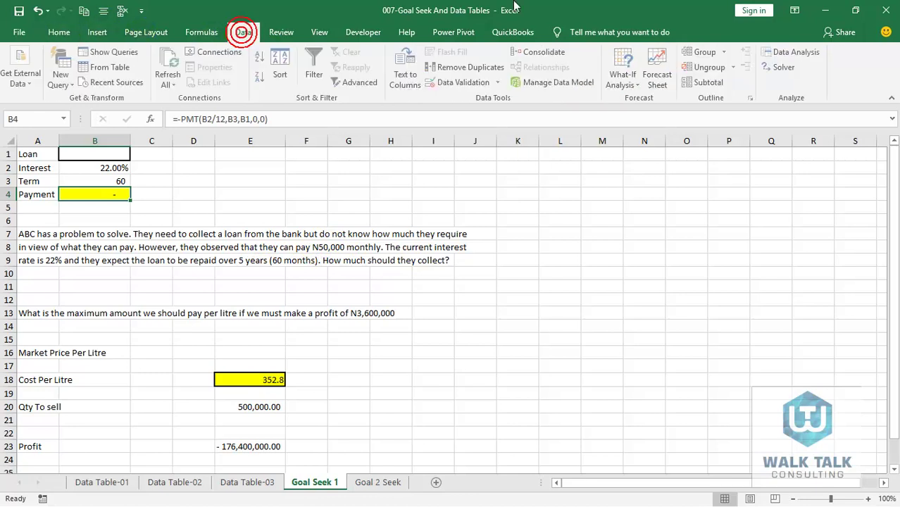
left_click(626, 79)
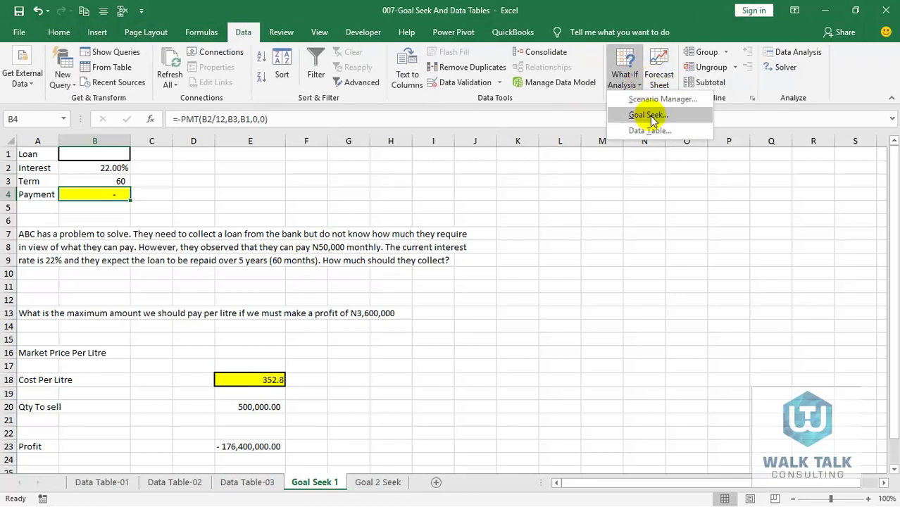
left_click(647, 115)
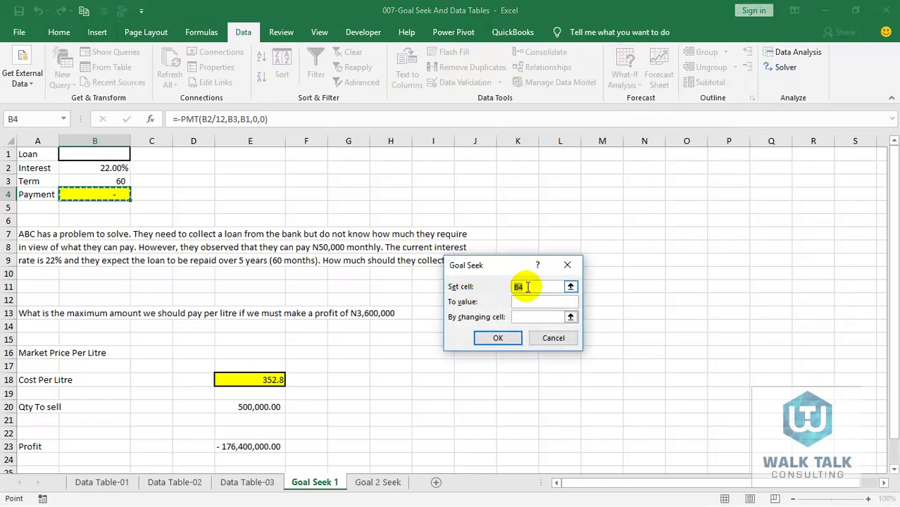
left_click(529, 287)
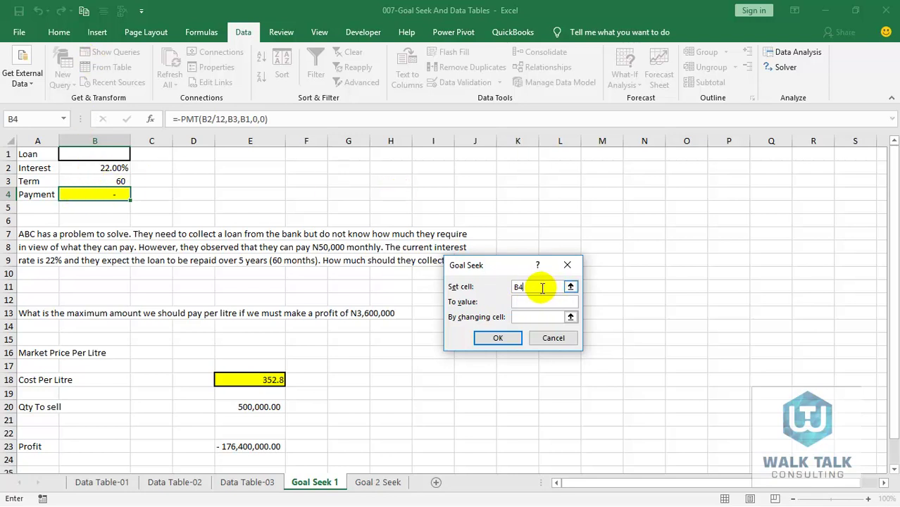
left_click(540, 301)
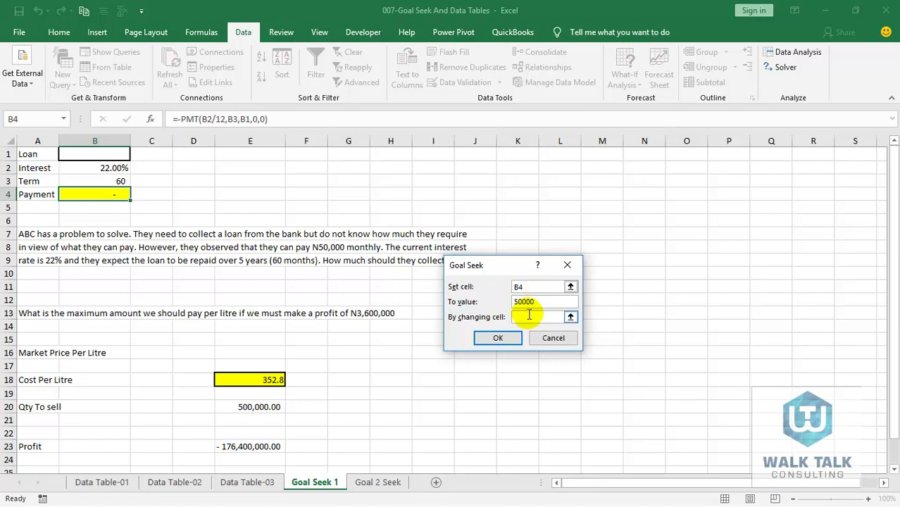
left_click(526, 317)
left_click(102, 155)
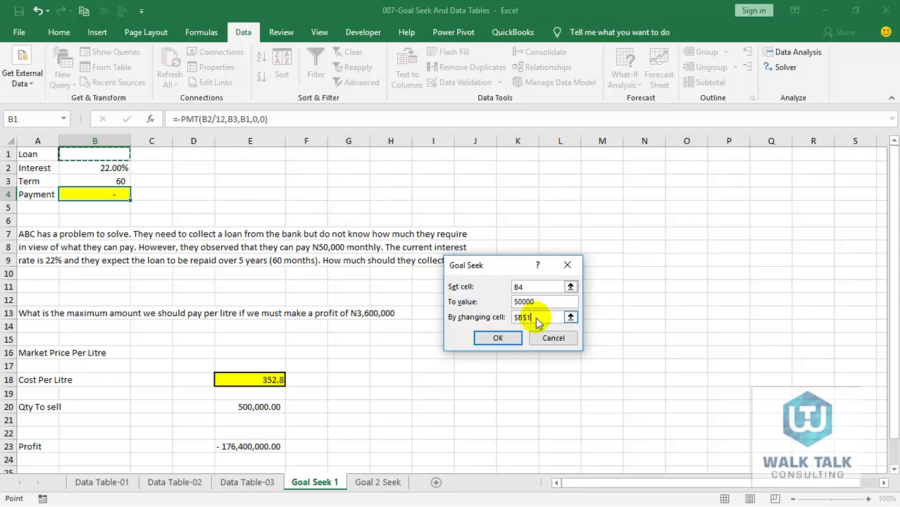
left_click(516, 337)
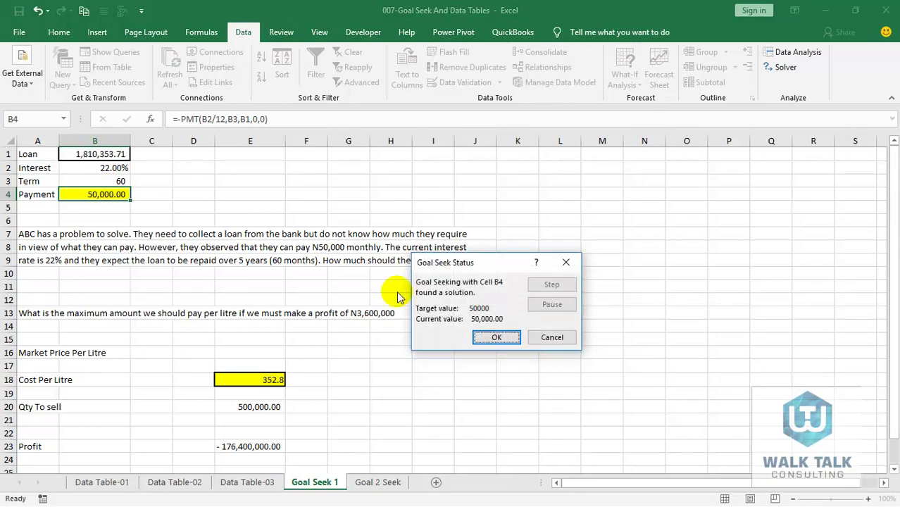
left_click(496, 338)
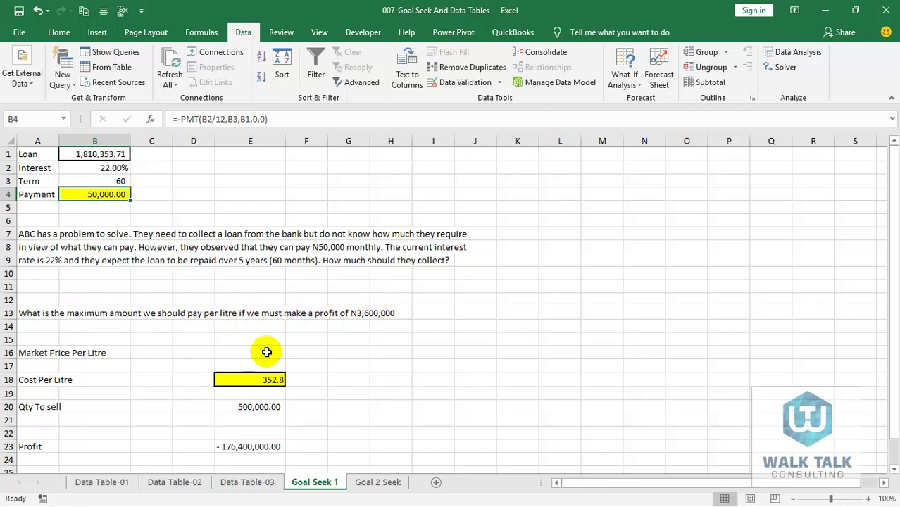
- Enter a market price per litre of 350 in E16 and clear the cost per litre in E18
left_click(269, 376)
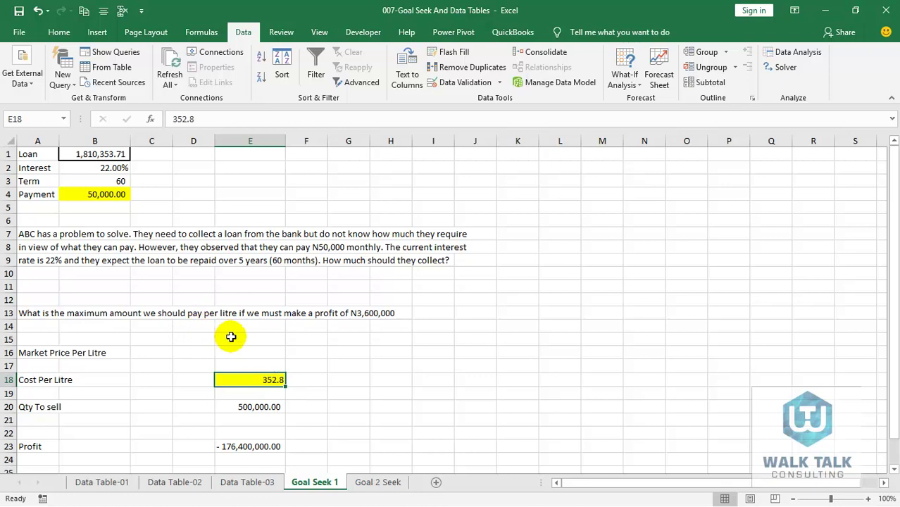
left_click(254, 352)
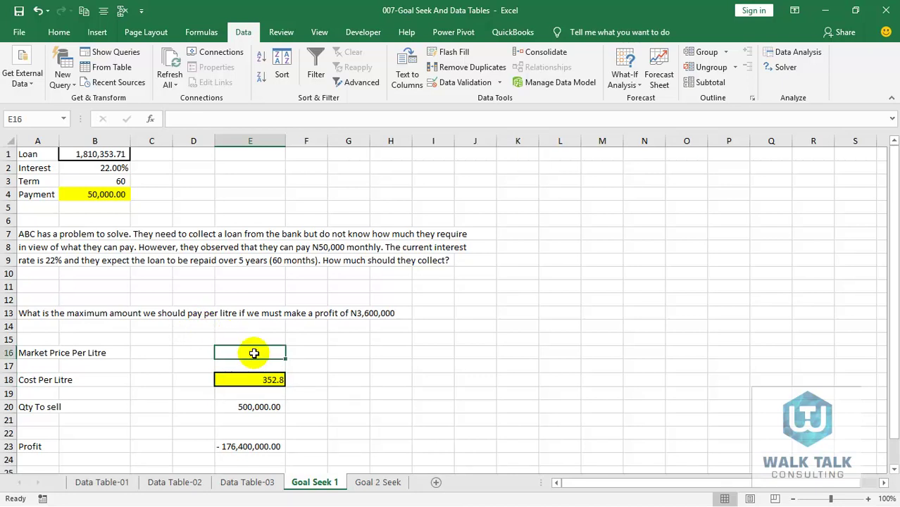
type("350")
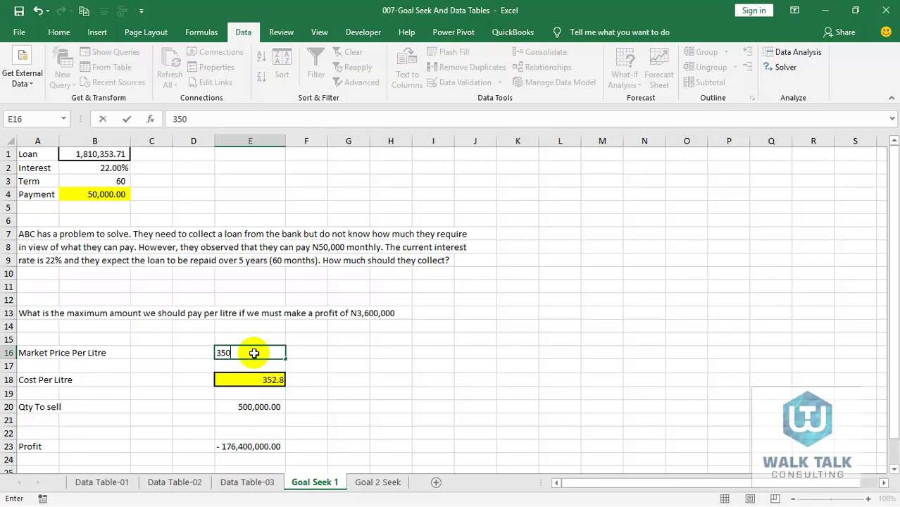
key("Return")
left_click(277, 380)
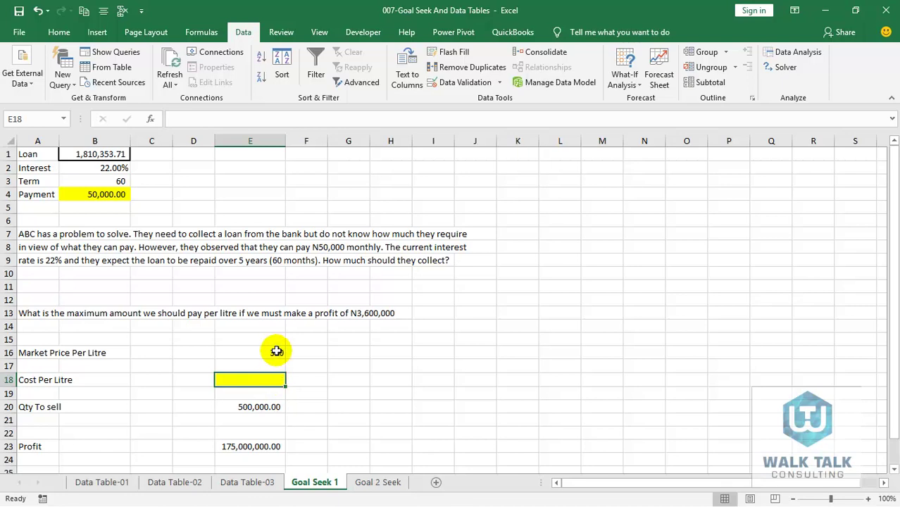
- Re-enter the profit formula =(E16-E18)*E20 in cell E23
left_click(248, 413)
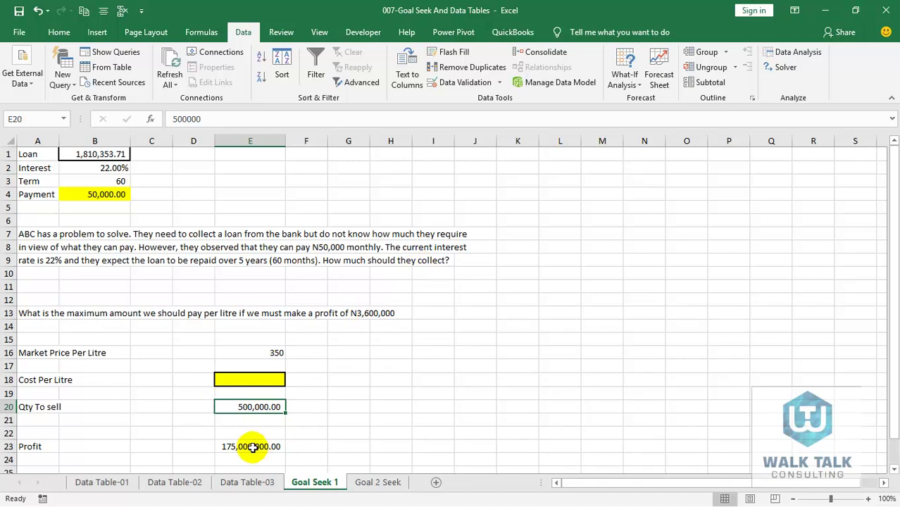
left_click(251, 444)
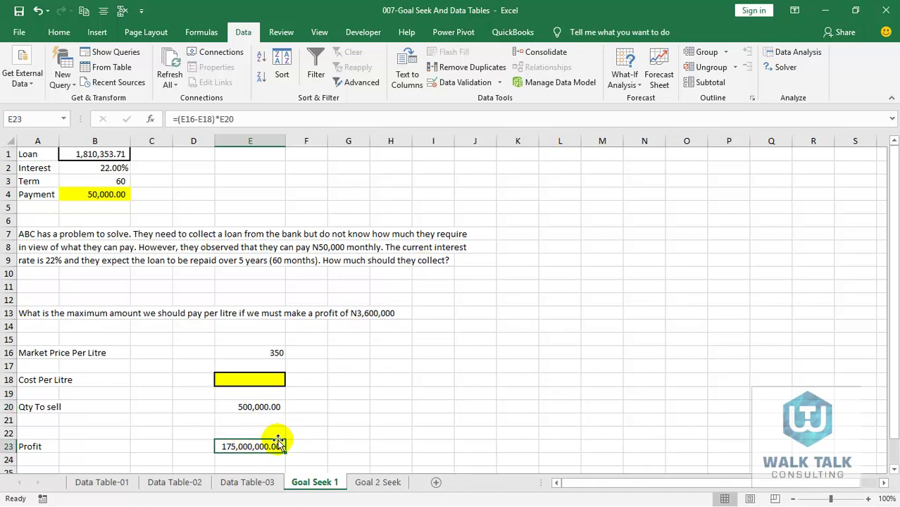
type("=")
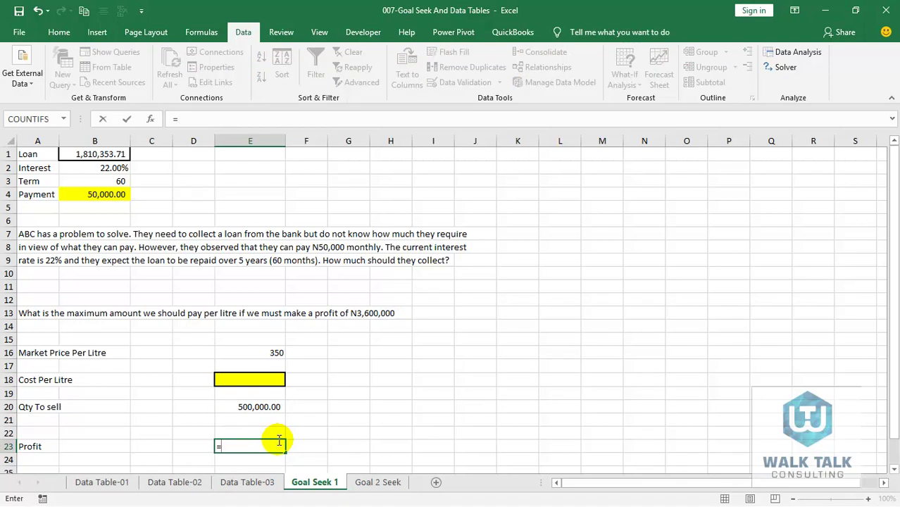
left_click(274, 352)
type("-")
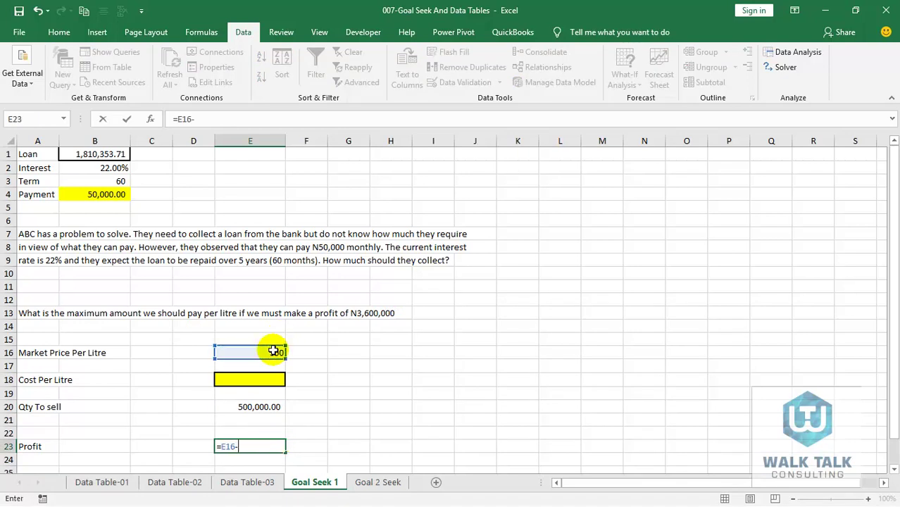
left_click(275, 379)
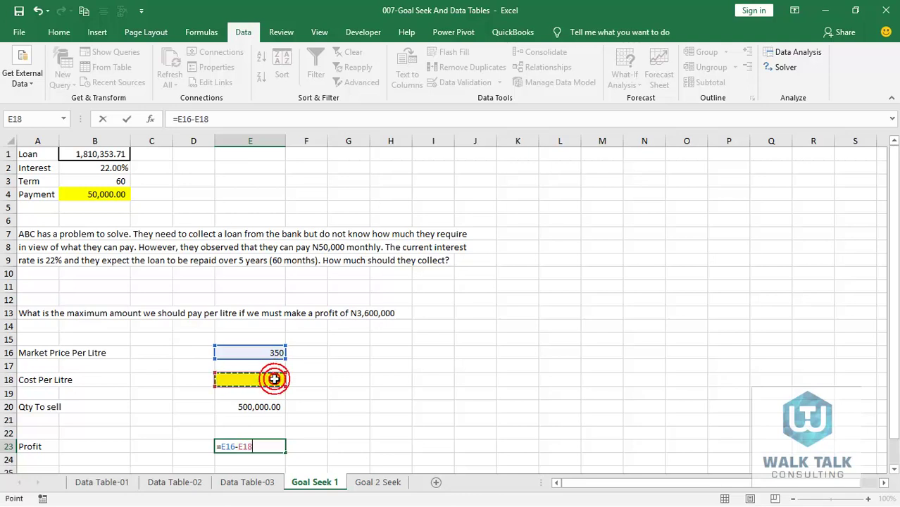
type(")")
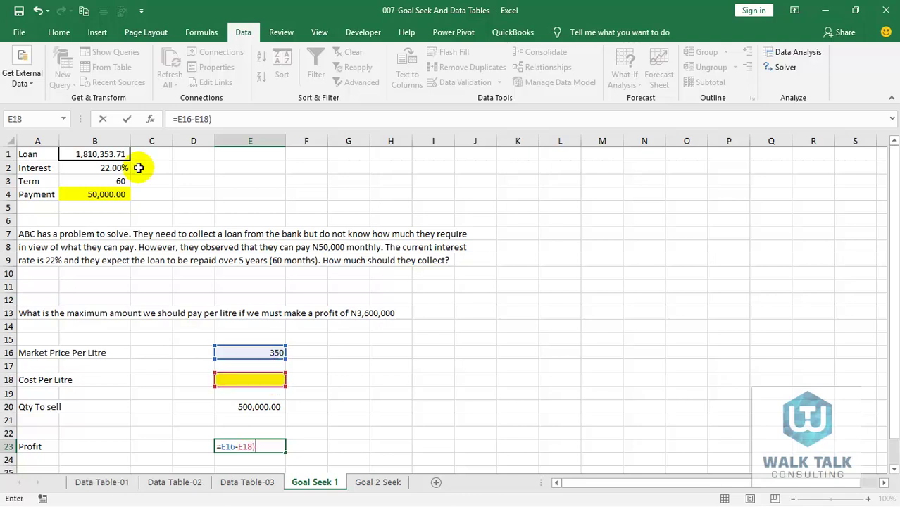
left_click(175, 117)
type("(")
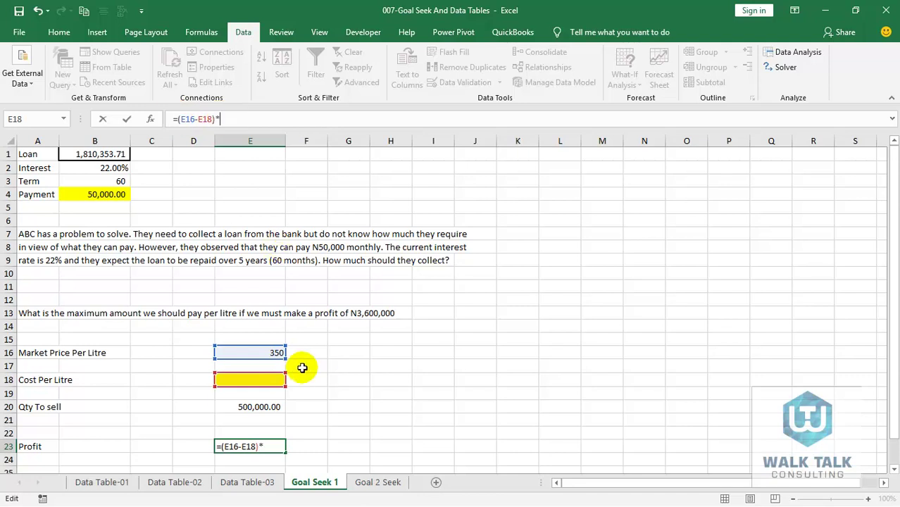
left_click(251, 406)
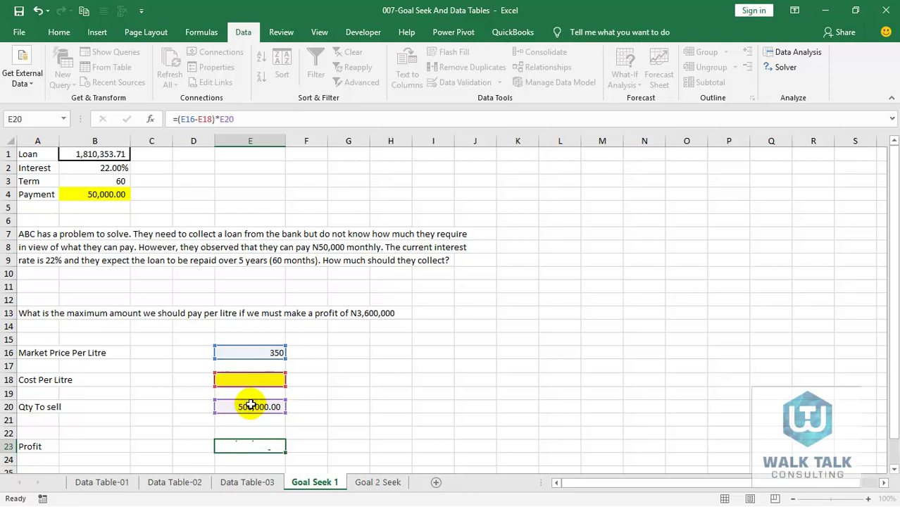
key("Return")
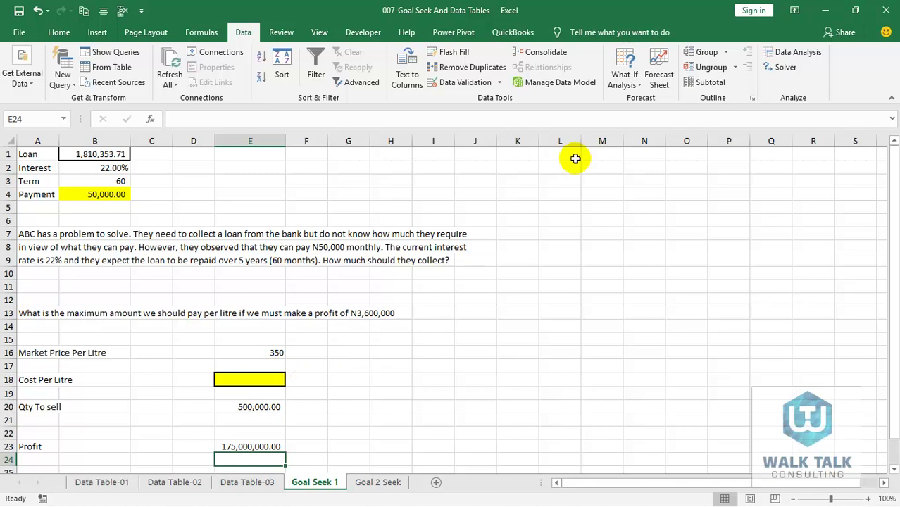
- Run Goal Seek to set profit cell E23 to 3600000 by changing cost cell E18, and accept the solution
left_click(628, 82)
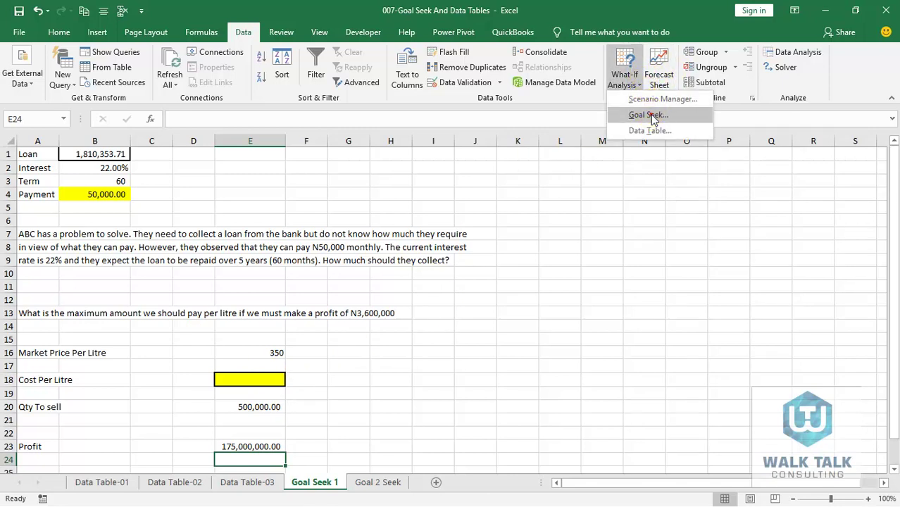
left_click(648, 115)
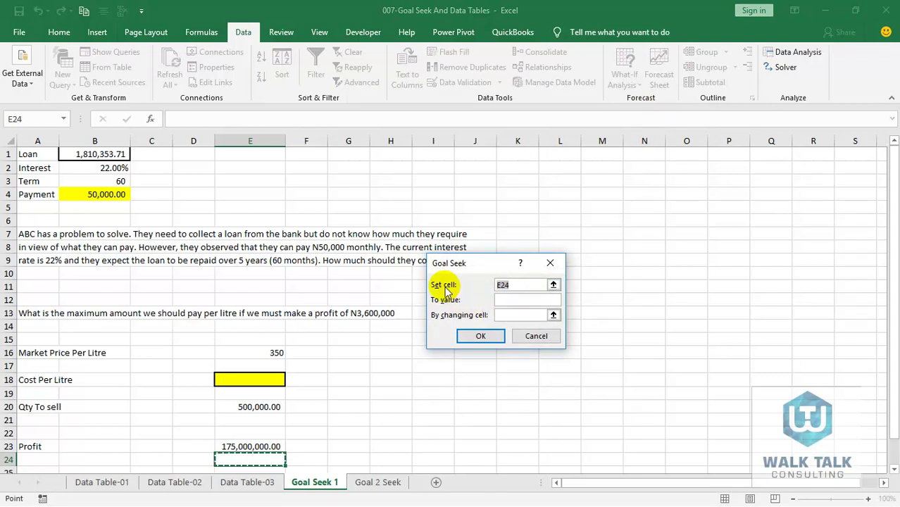
left_click(511, 285)
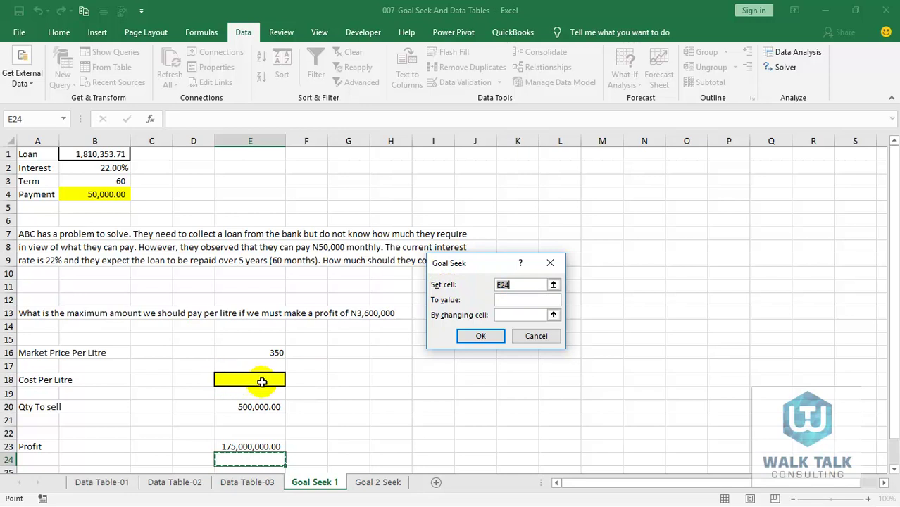
left_click(252, 446)
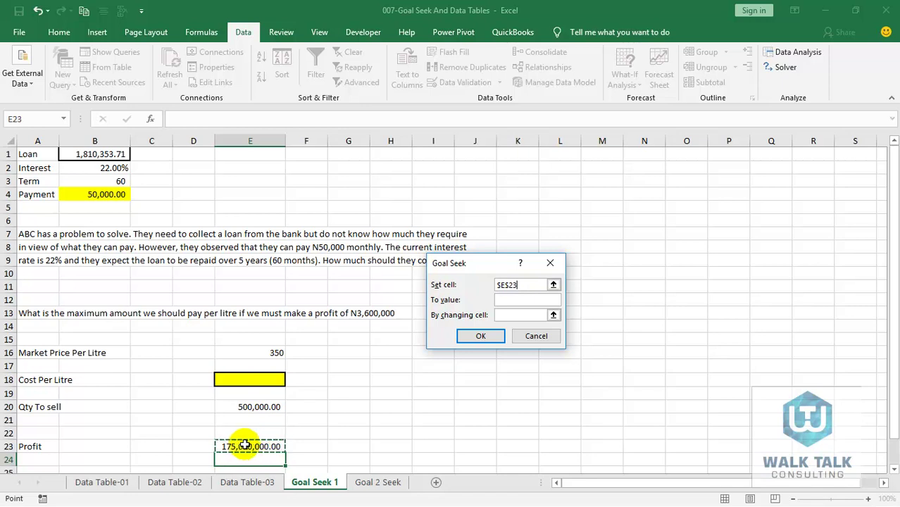
left_click(521, 302)
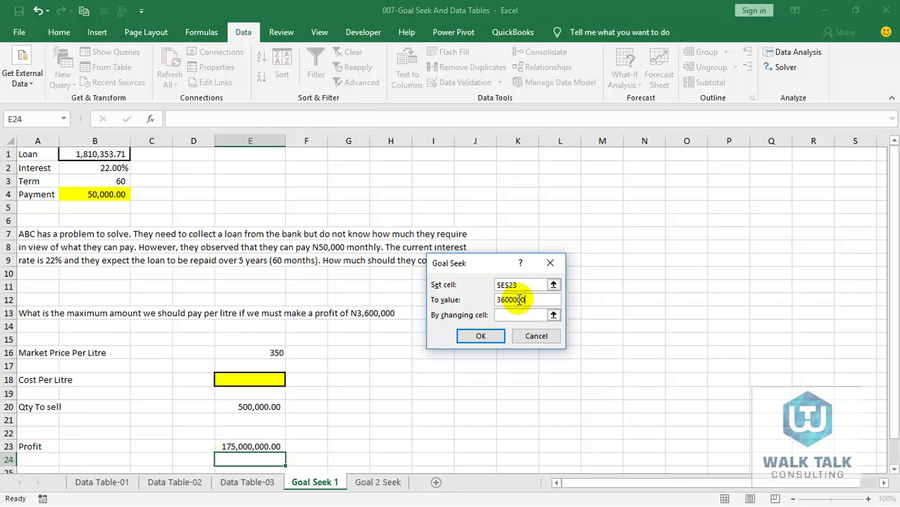
left_click(517, 315)
left_click(268, 374)
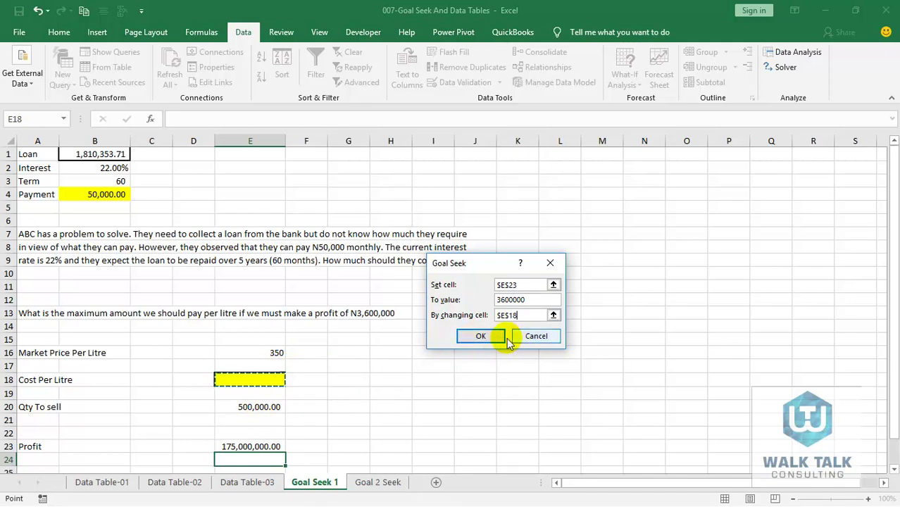
left_click(481, 336)
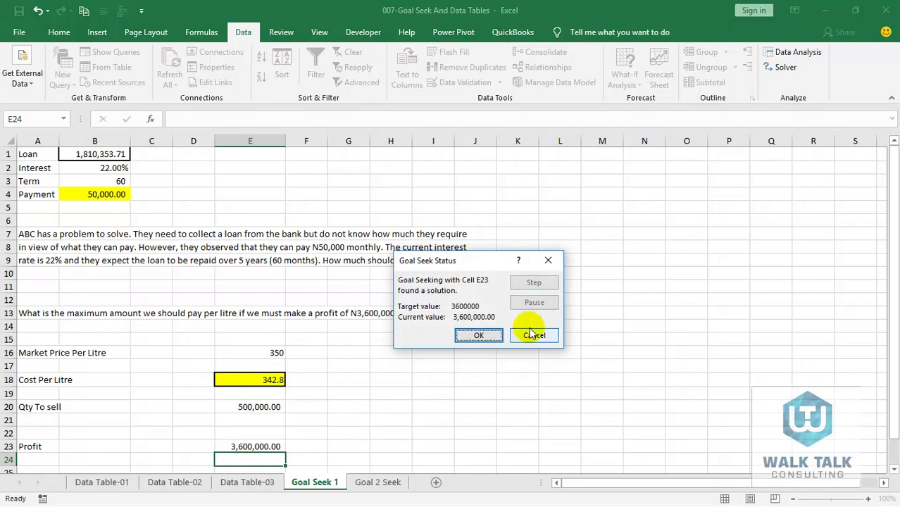
left_click(496, 334)
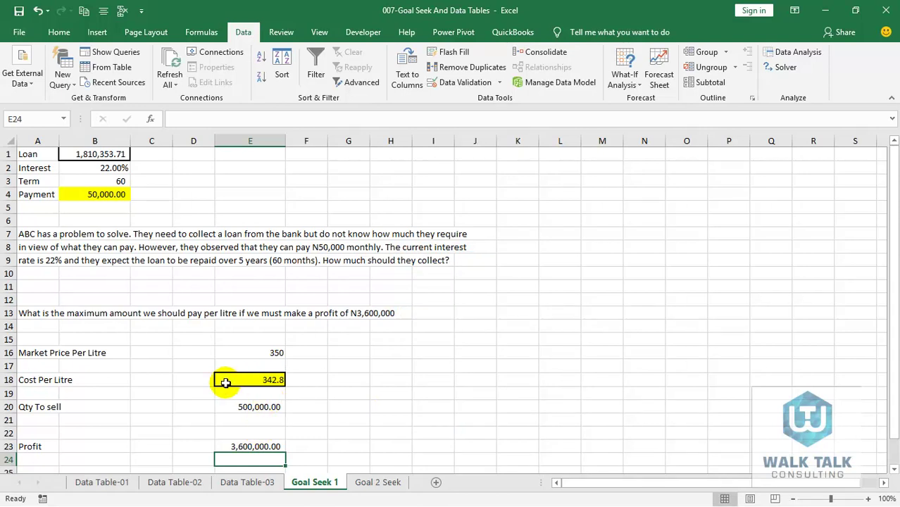
left_click(248, 447)
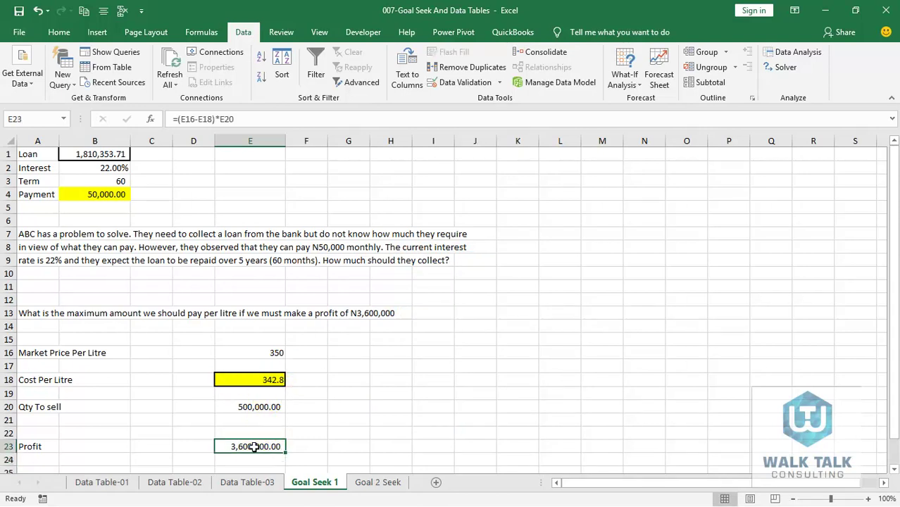
- Open the Goal 2 Seek sheet and examine the costing template's interest projection days, product cost and bank facility interest
left_click(384, 483)
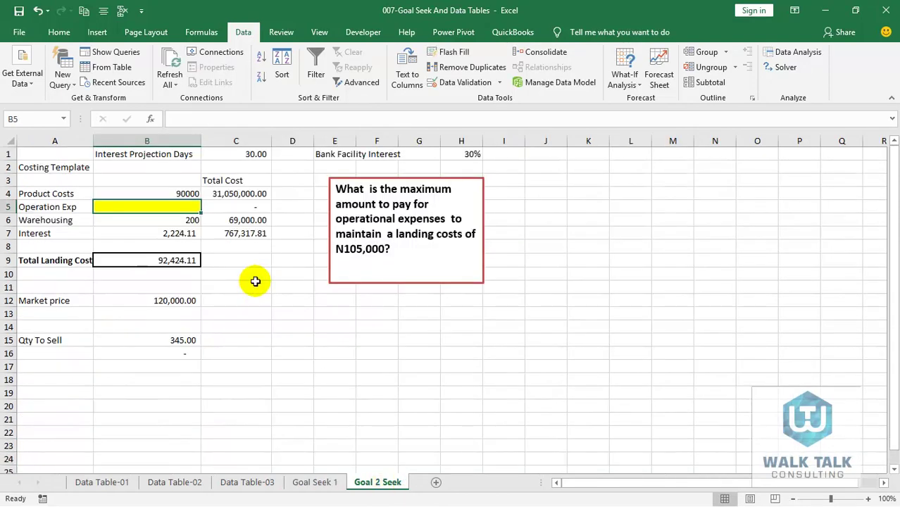
left_click(211, 211)
left_click(211, 211)
key("Up")
key("Up")
key("Up")
key("Up")
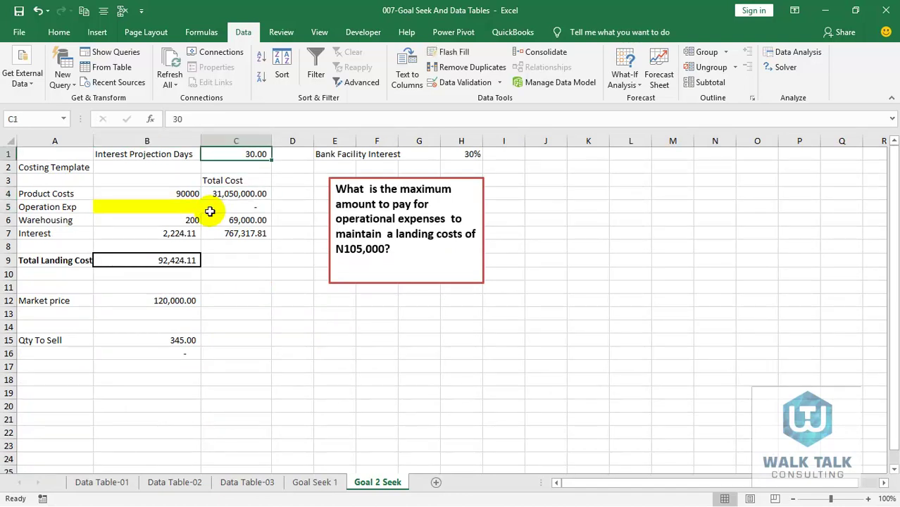
left_click(179, 193)
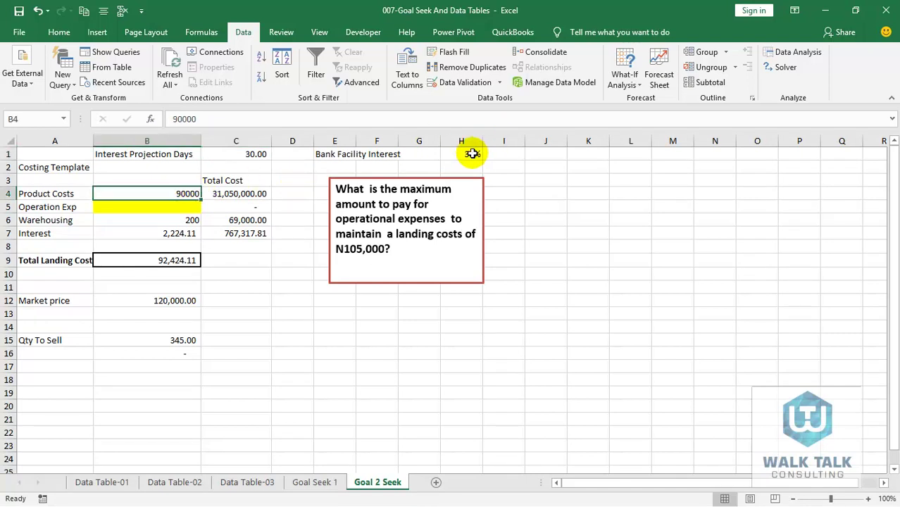
left_click(475, 153)
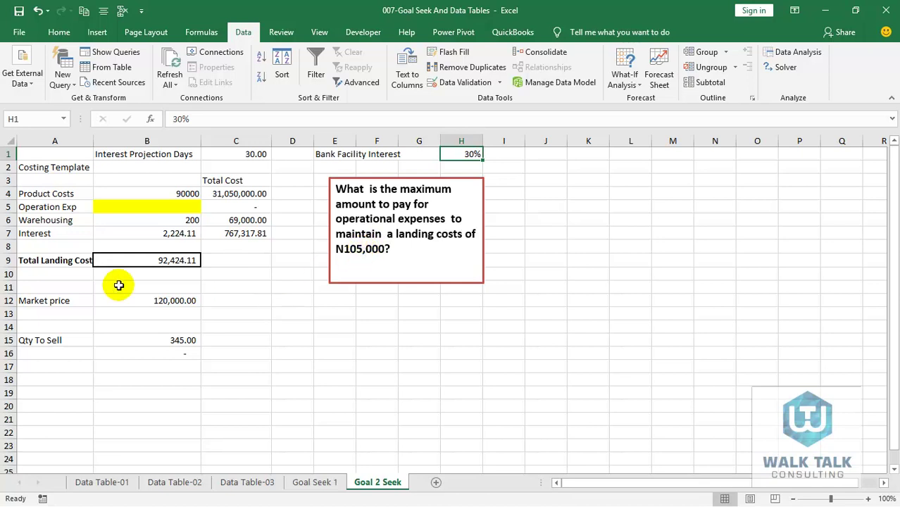
left_click(180, 194)
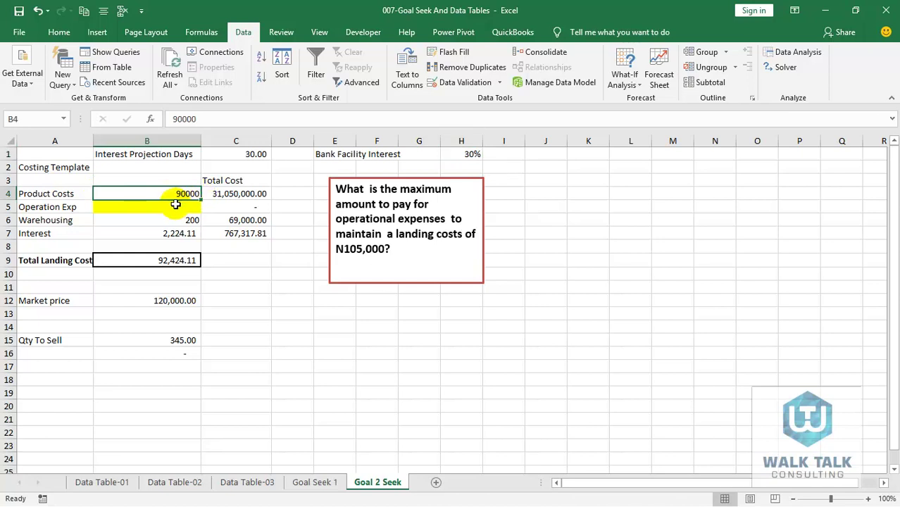
- Examine the product cost in B4 and the references in its total cost formula in C4
left_click(178, 205)
left_click(187, 193)
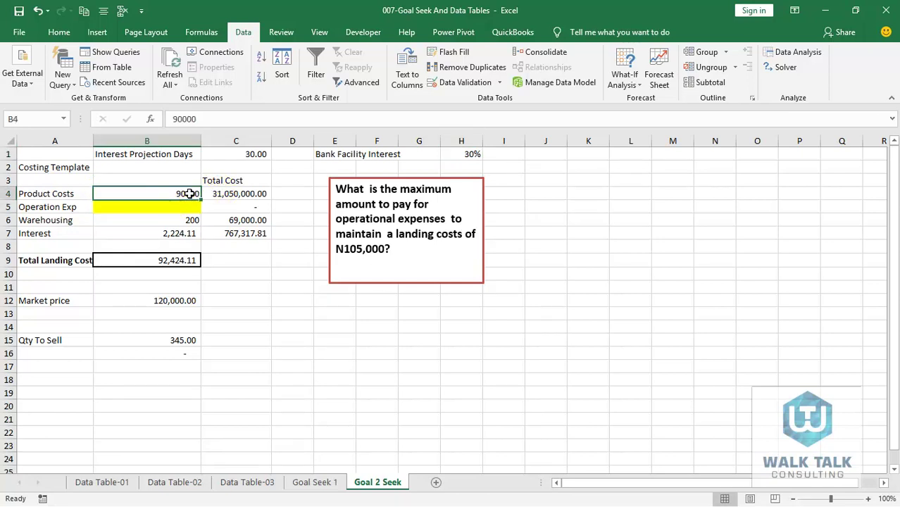
left_click(233, 193)
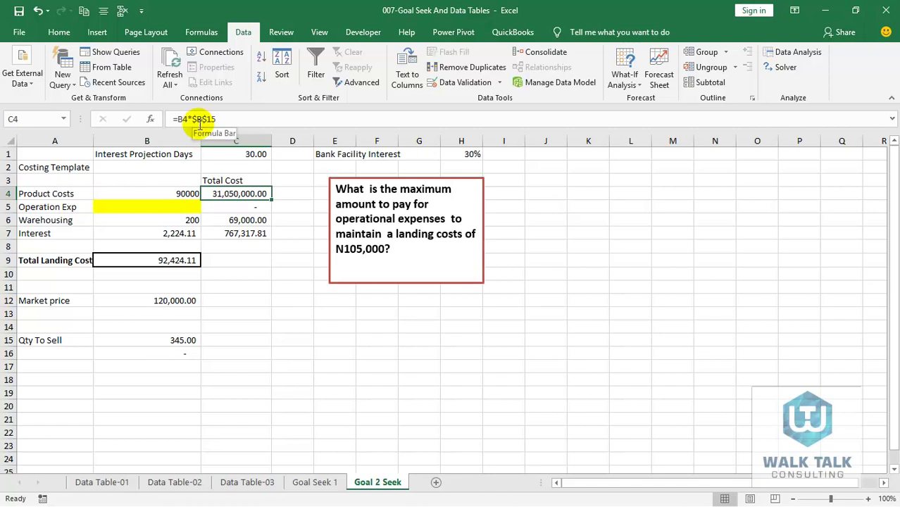
left_click(193, 120)
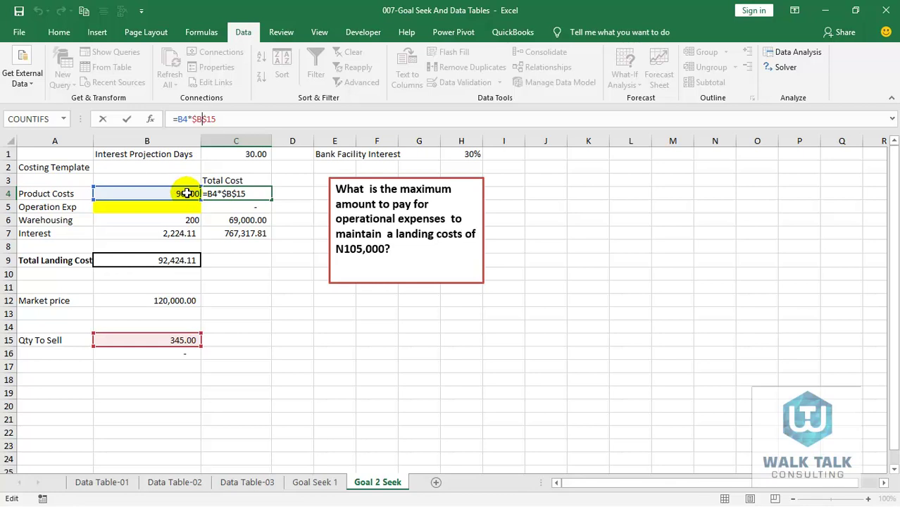
key("Return")
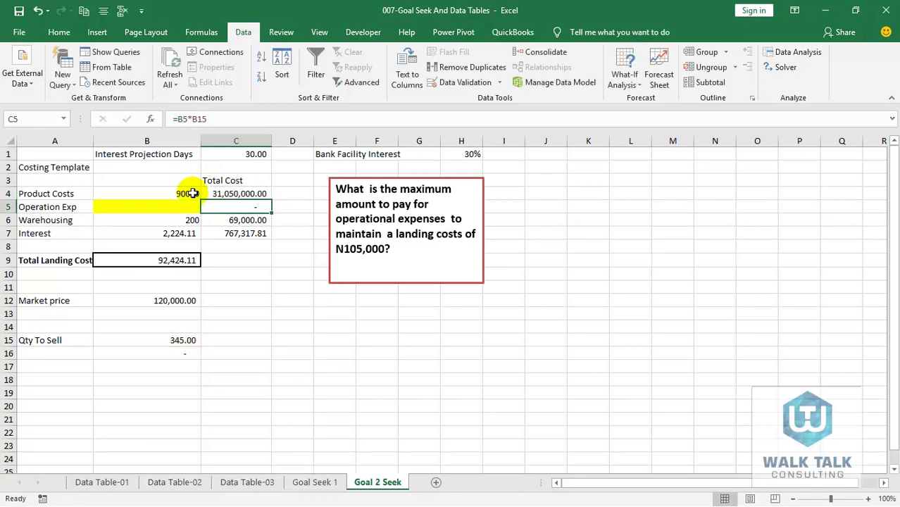
- Examine the operation expenses, warehousing and interest entries in B5:B7 and their total cost formulas in C5:C7
left_click(180, 207)
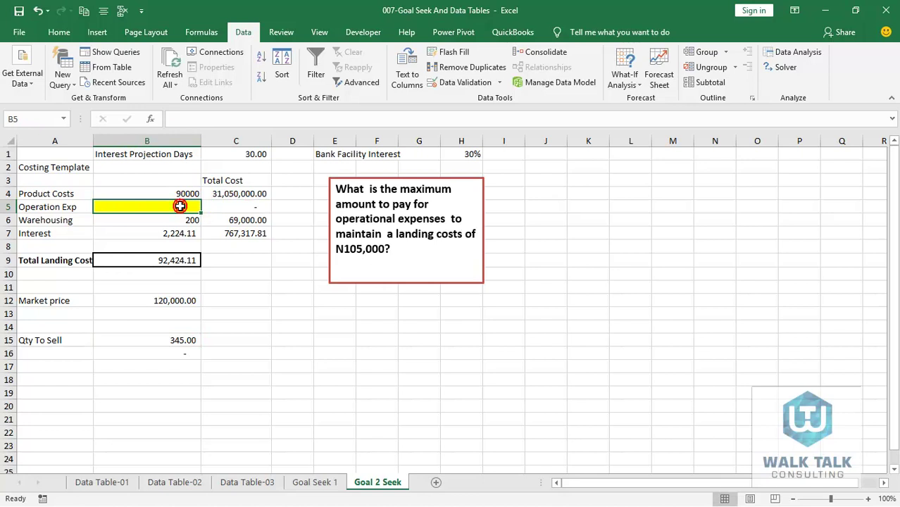
left_click(241, 205)
left_click(179, 118)
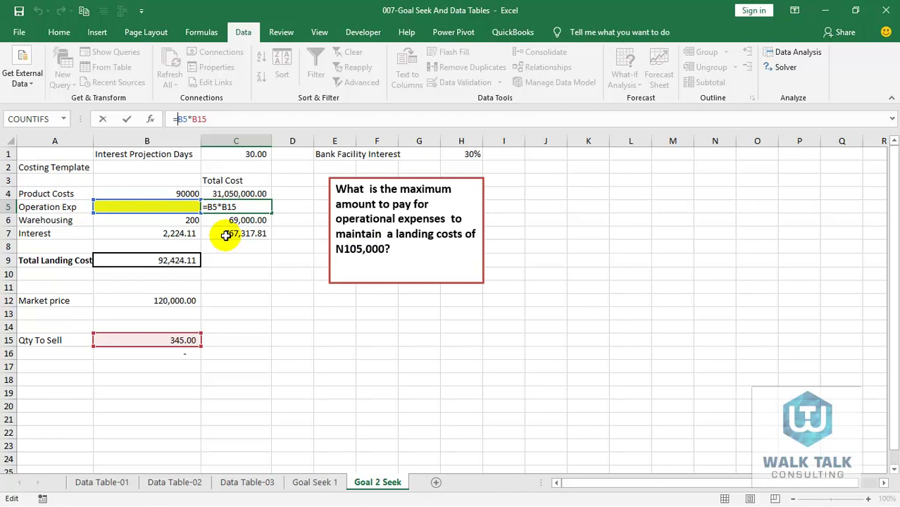
left_click(189, 222)
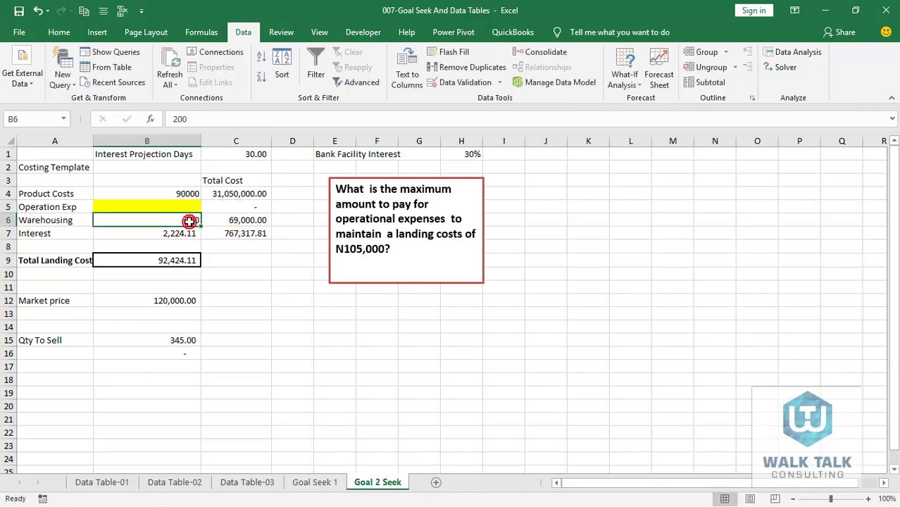
left_click(237, 221)
left_click(192, 119)
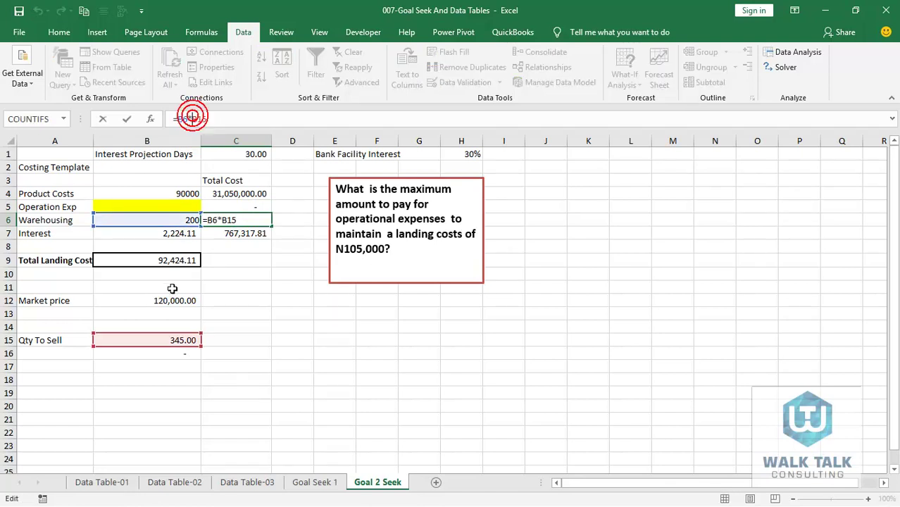
key("Escape")
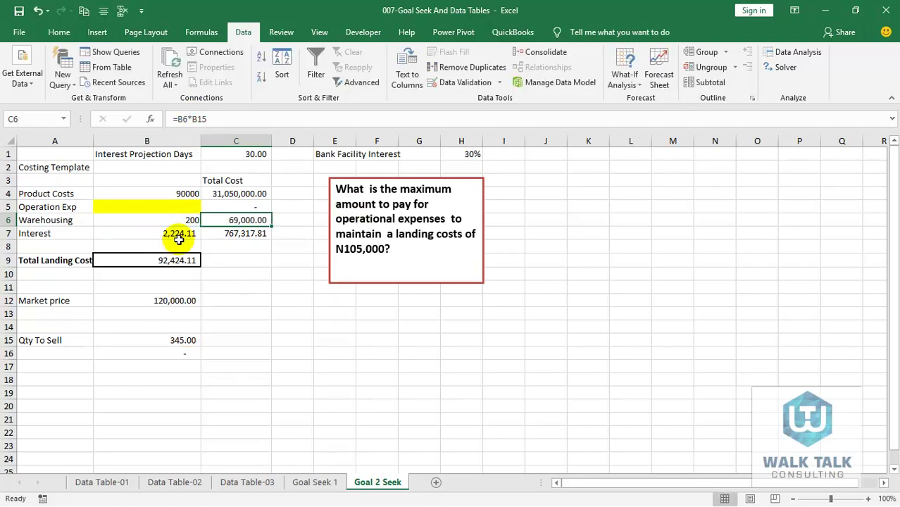
left_click(181, 233)
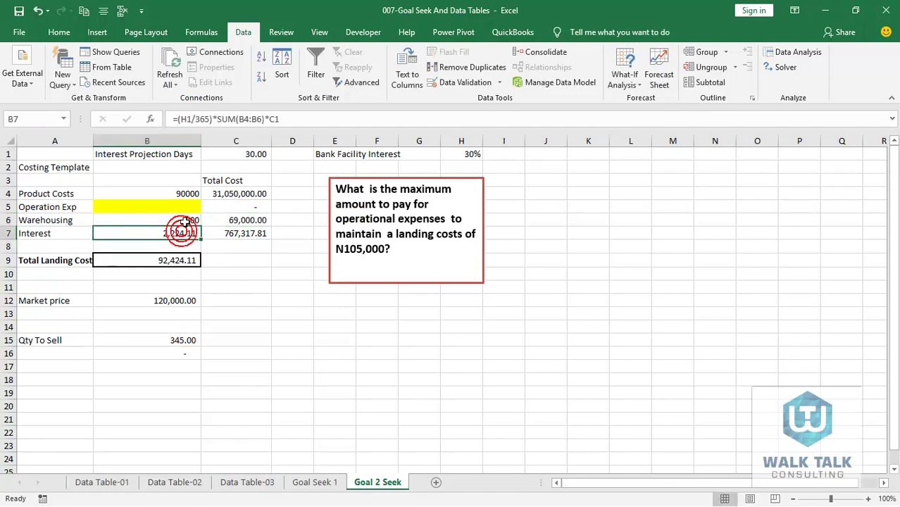
left_click(252, 235)
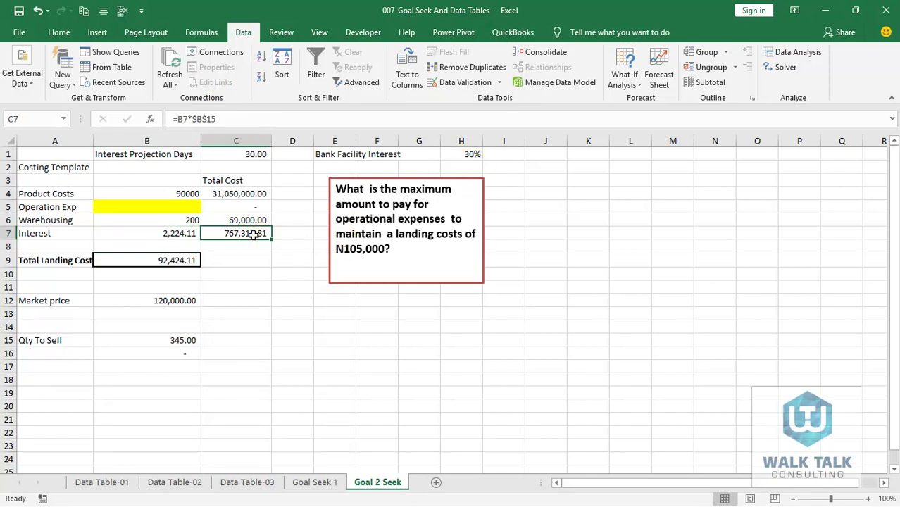
- Set up a Goal Seek with total landing cost cell B9 as the set cell and 105000 as the target value
left_click(181, 262)
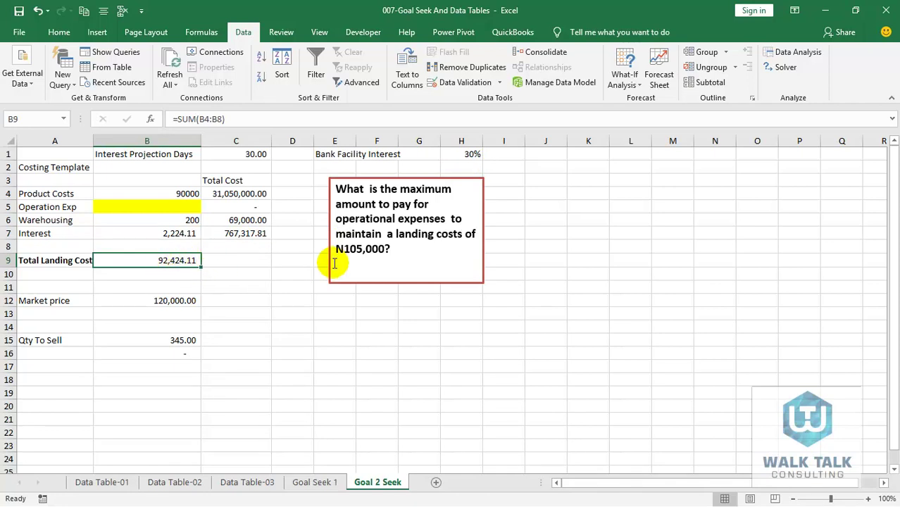
left_click(641, 82)
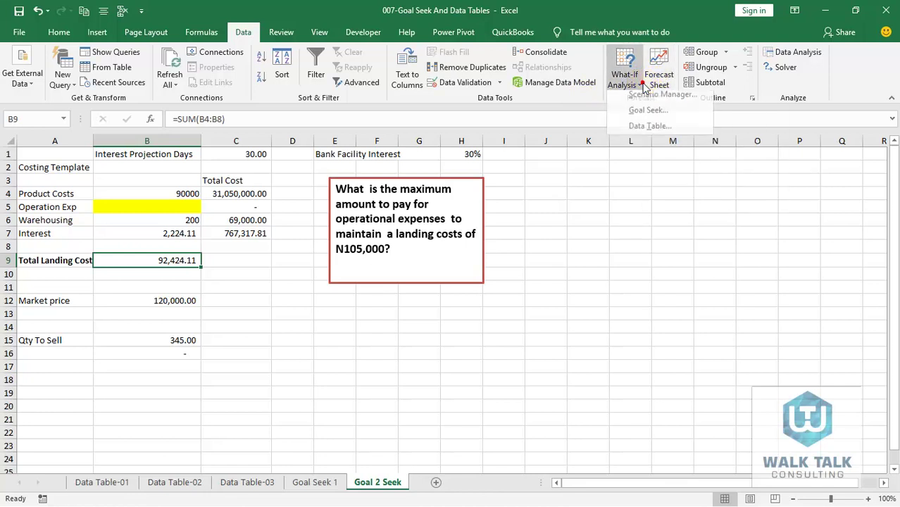
left_click(652, 117)
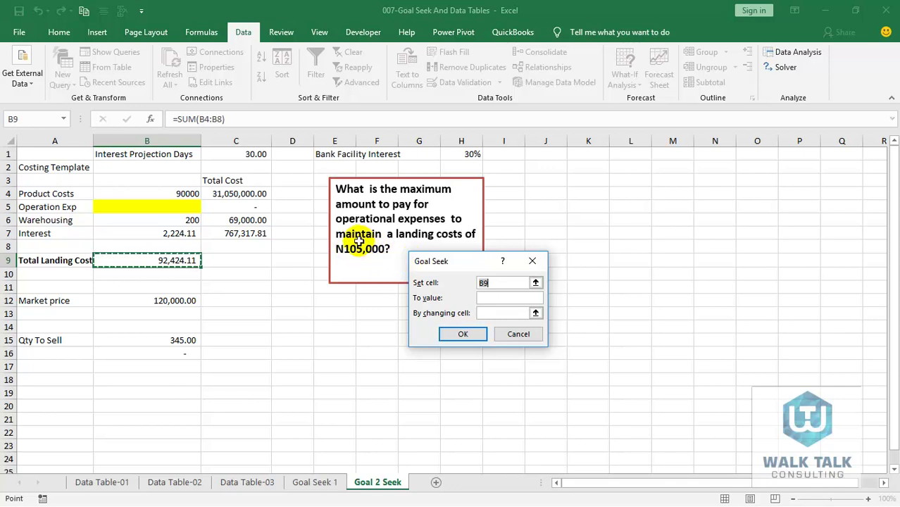
left_click(180, 208)
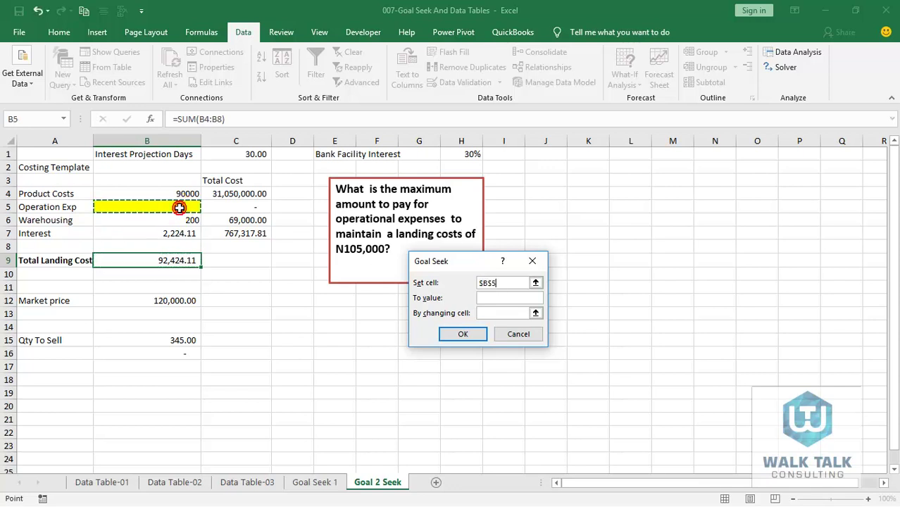
left_click(494, 297)
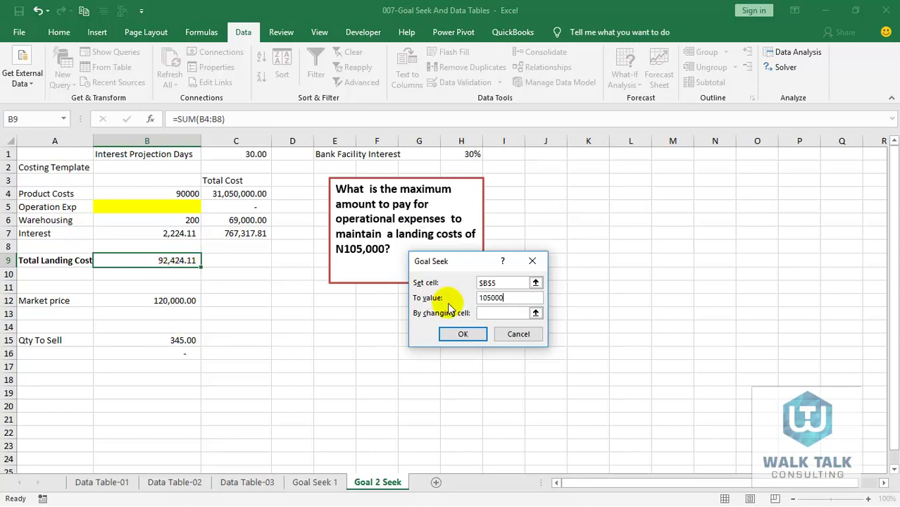
left_click(513, 282)
key("BackSpace")
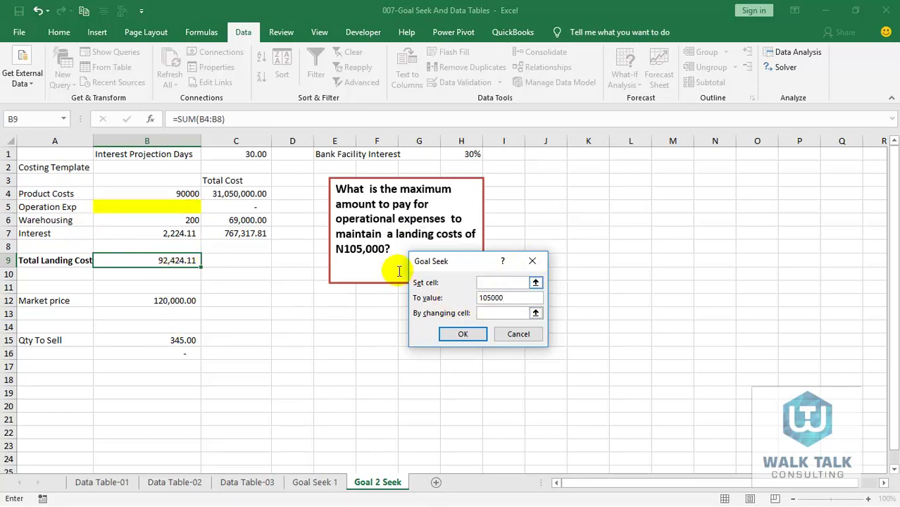
left_click(178, 260)
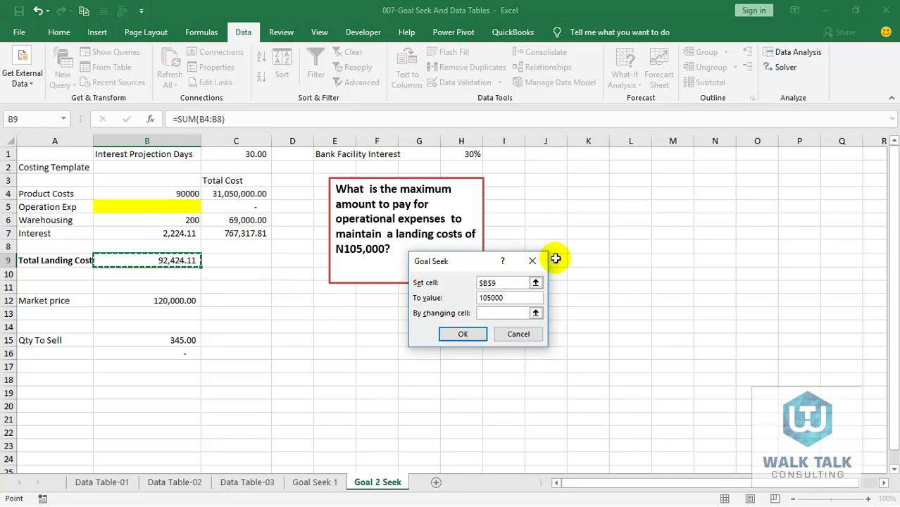
left_click(514, 312)
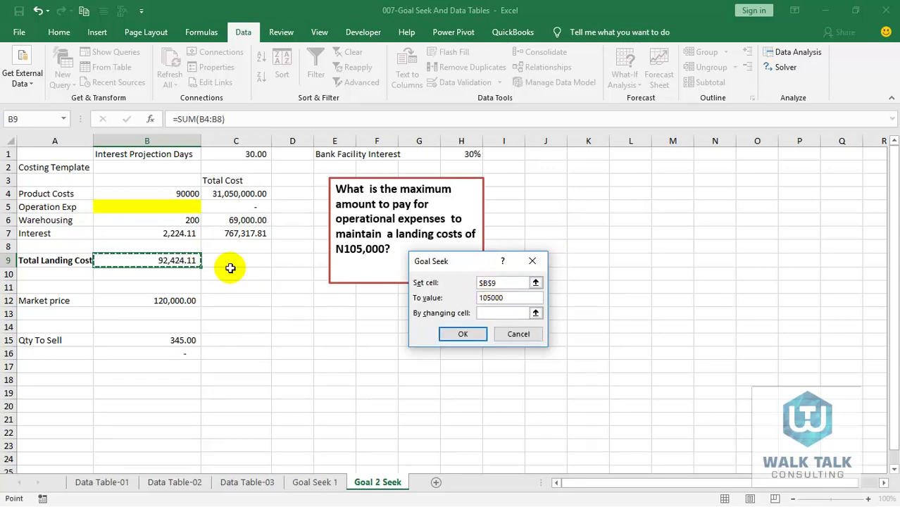
left_click(516, 299)
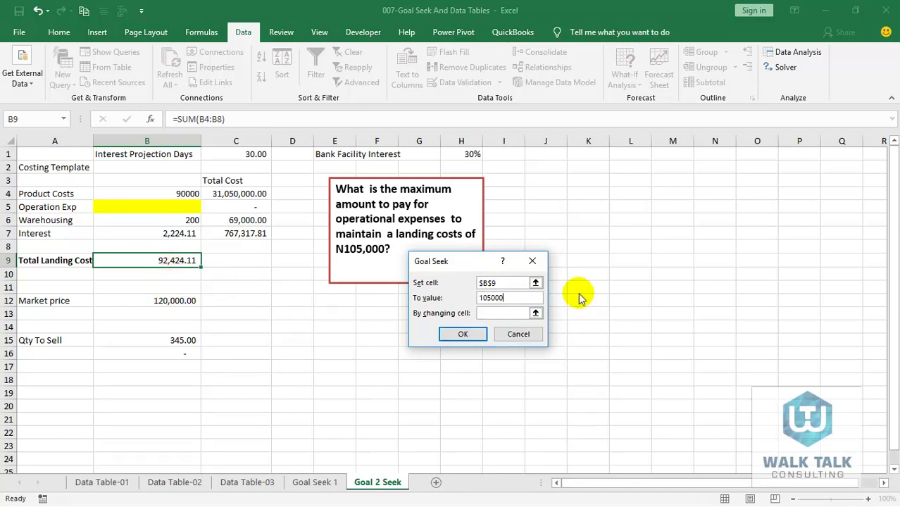
- Use operation expense cell B5 as the Goal Seek's changing cell, run it and accept the solution
left_click(489, 312)
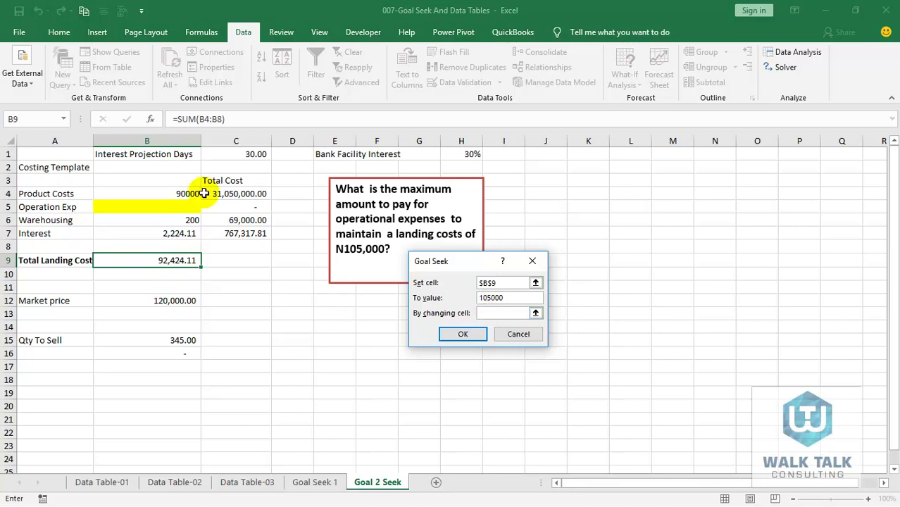
left_click(157, 205)
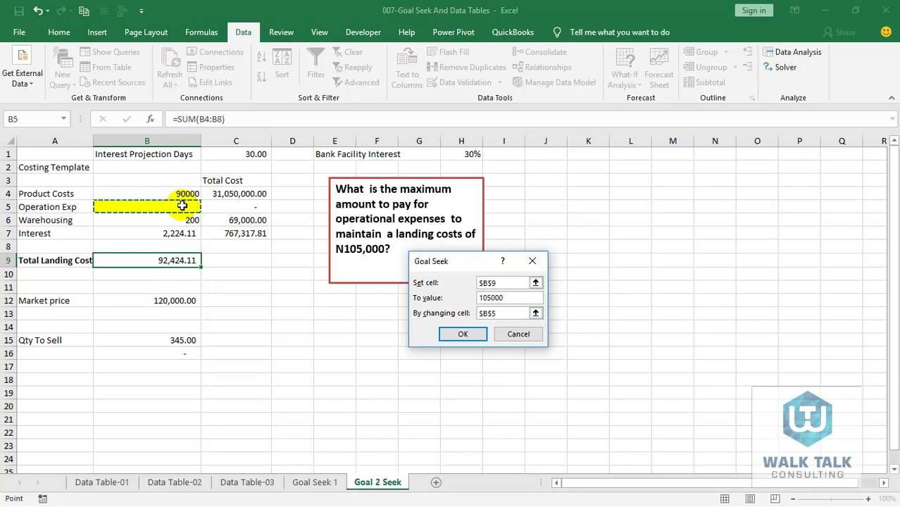
left_click(462, 336)
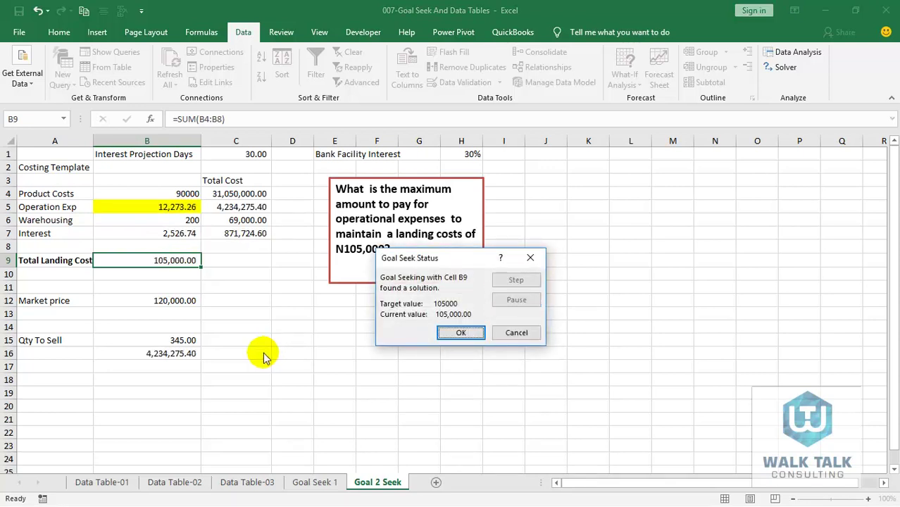
left_click(461, 332)
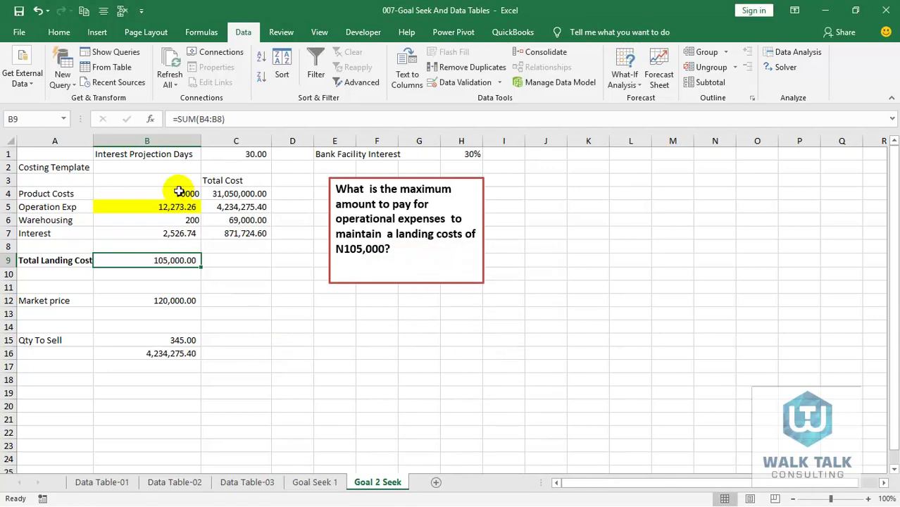